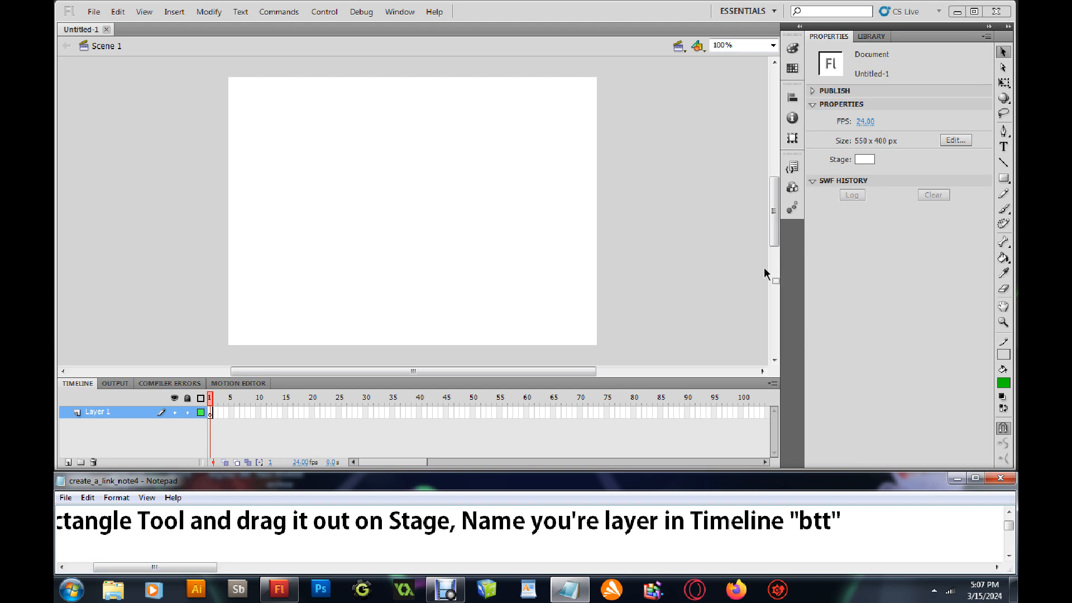
- Activate the Rectangle tool and set all of its corner radii to 15
click(1004, 178)
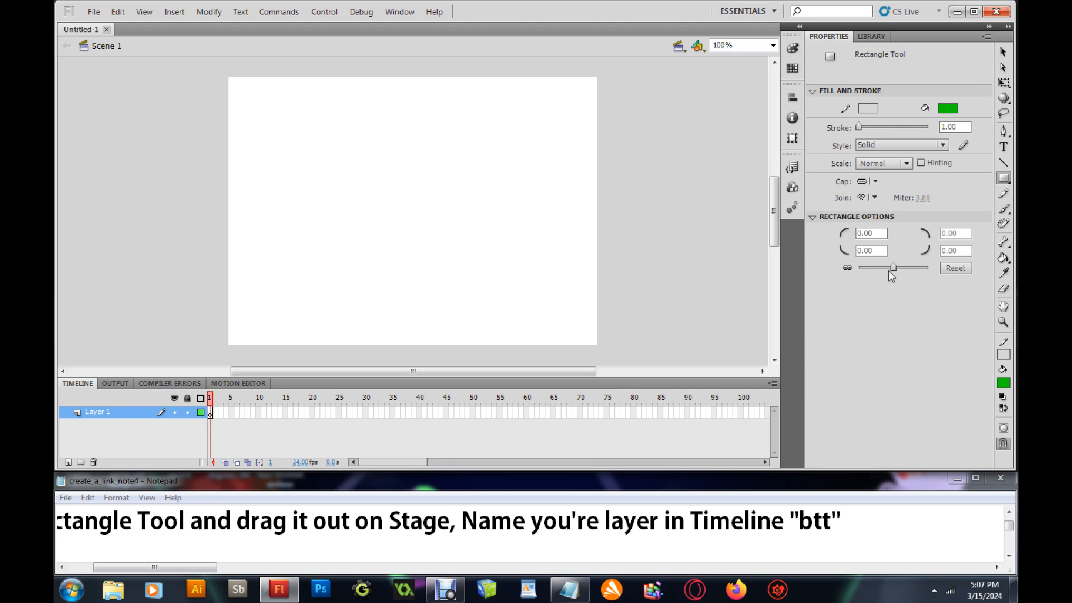
drag(893, 267, 899, 267)
- In the Notepad instructions, append ", you can add curves" to the end of the line about naming the layer "btt"
click(878, 528)
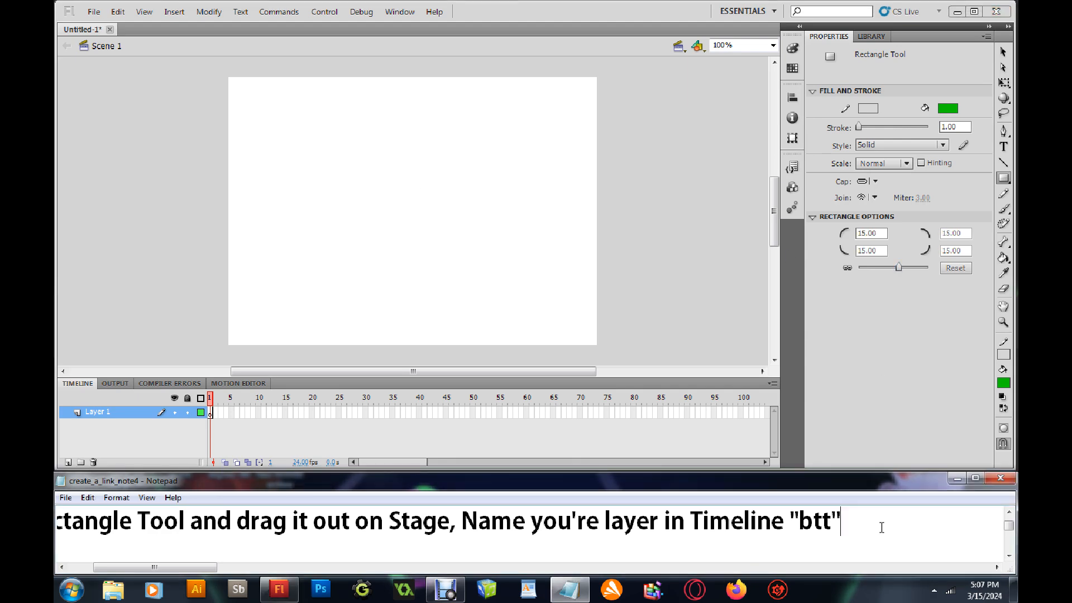
text(, you can add)
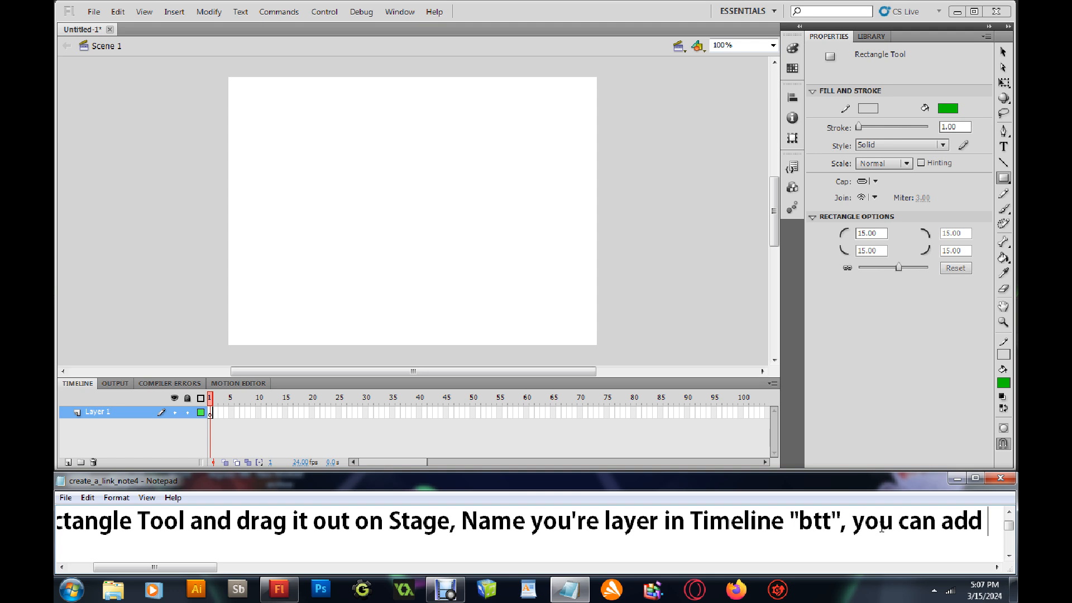
text( c)
text(ir)
key(BackSpace)
text(v)
key(BackSpace)
key(BackSpace)
text(urves)
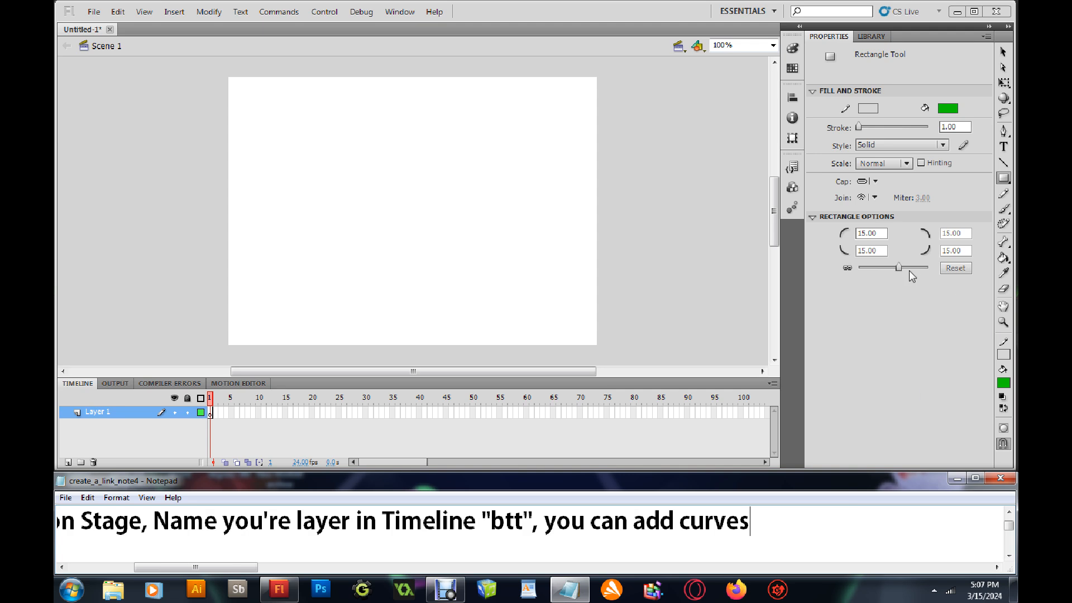
- Back in Flash, set the rectangle corner radius to 9 and draw a green rounded rectangle about 243 x 99 px on the stage
drag(899, 267, 898, 266)
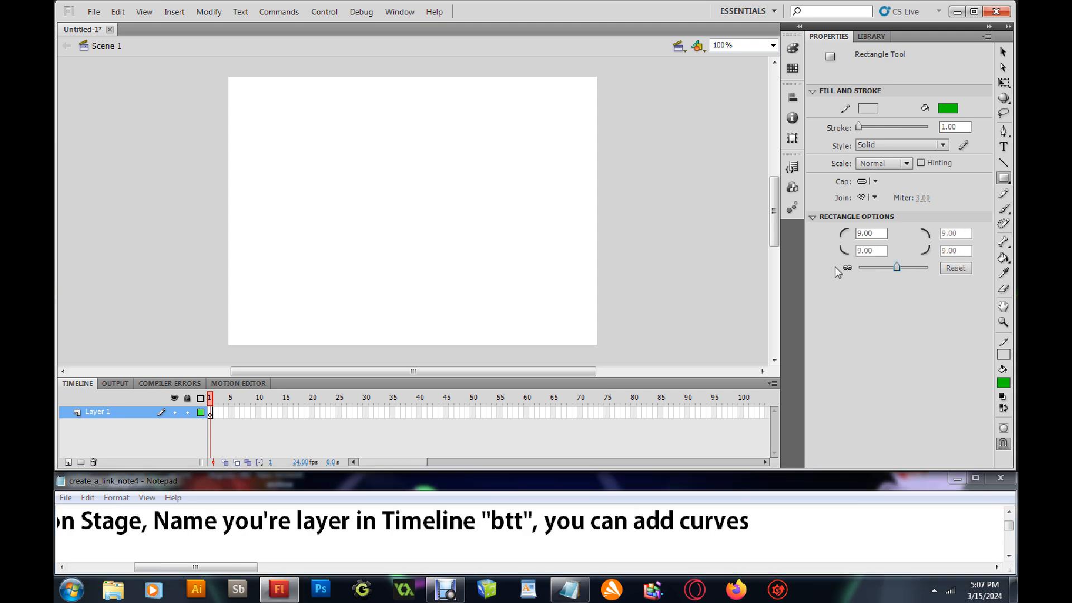
drag(309, 154, 472, 219)
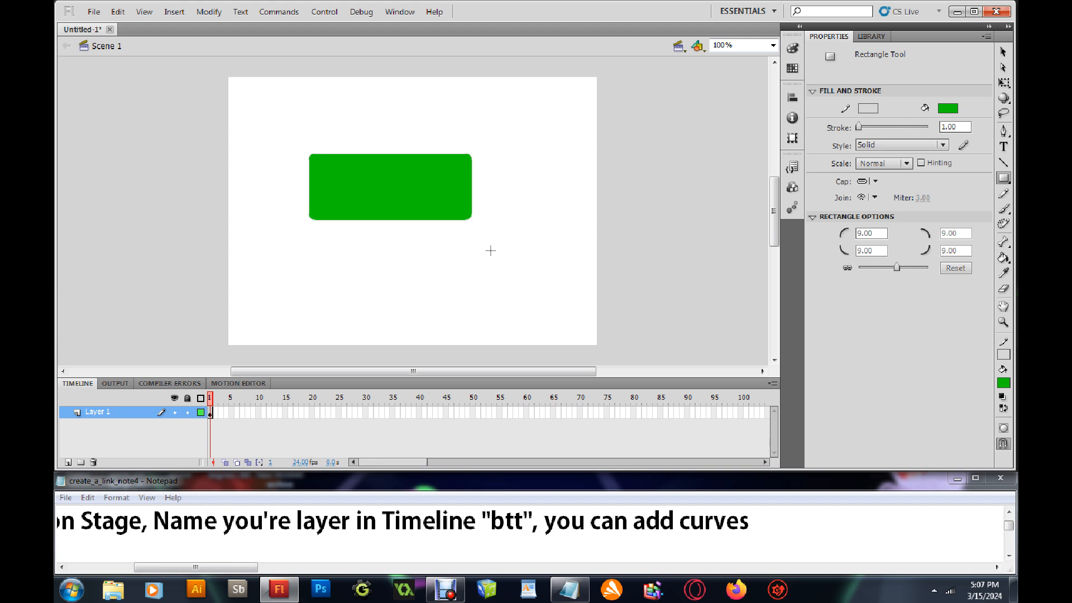
- Set the corner radius to 0 and draw a smaller square-cornered green rectangle below the rounded one
mouse_move(898, 267)
mouse_down()
mouse_move(854, 268)
mouse_move(881, 270)
mouse_up()
click(870, 233)
text(0)
key(Return)
mouse_move(392, 254)
mouse_down()
mouse_move(450, 308)
mouse_move(529, 301)
mouse_up()
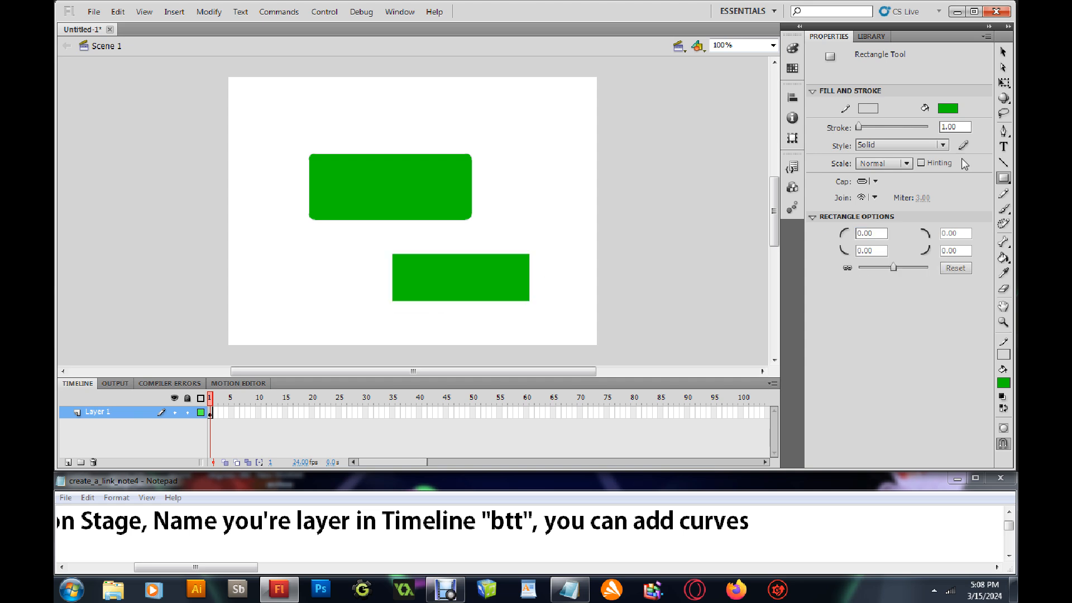
- Delete the square-cornered rectangle from the stage using the Selection tool
click(1004, 52)
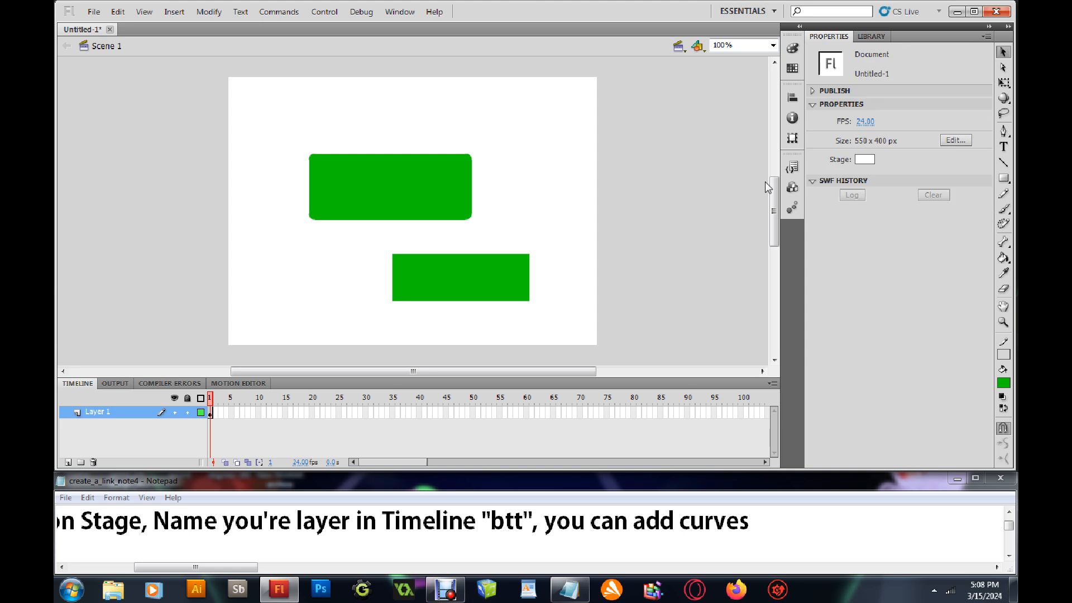
click(480, 279)
key(Delete)
drag(551, 246, 386, 300)
- Select the whole rounded rectangle, move it closer to the middle of the stage and deselect it
drag(280, 132, 474, 249)
drag(400, 191, 429, 220)
click(558, 275)
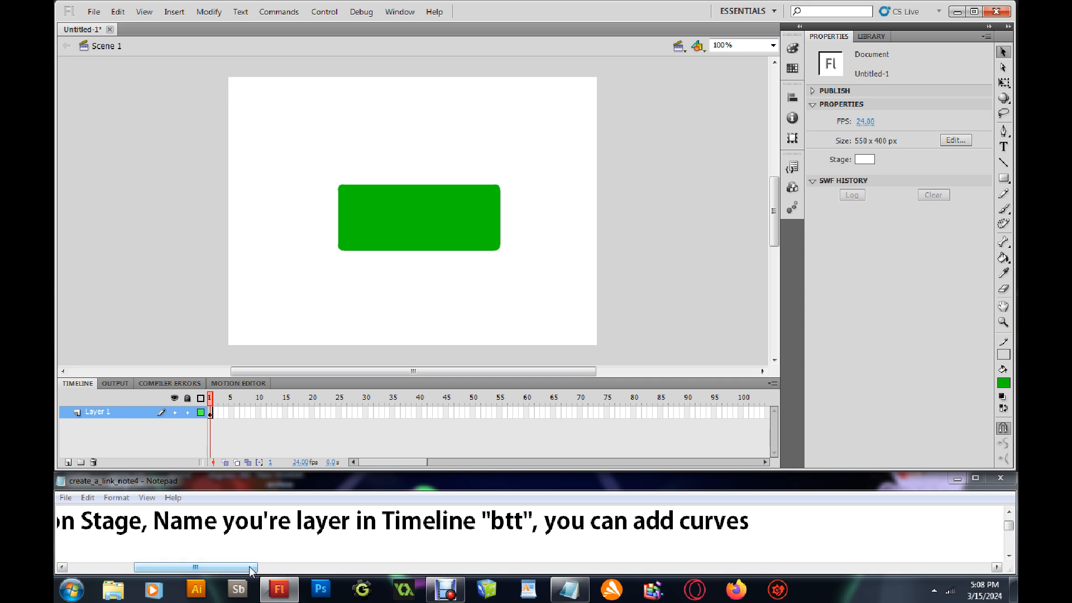
- Rename the timeline layer Layer 1 as "btt"
double_click(104, 413)
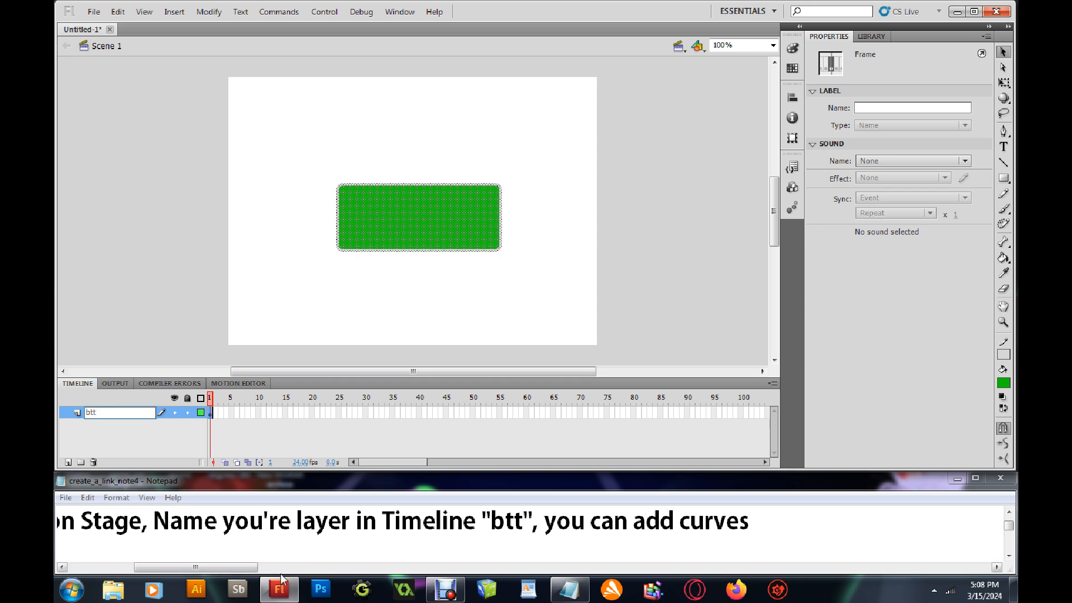
drag(233, 568, 167, 574)
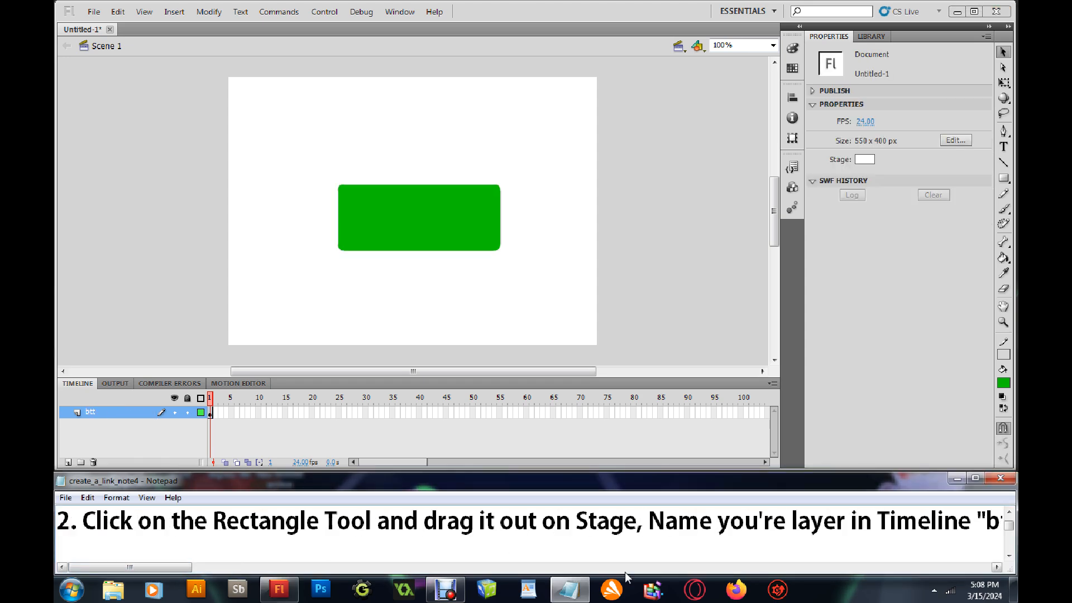
- Convert the whole green rounded rectangle to a symbol named "btt" with the type Button
click(1009, 557)
click(1009, 557)
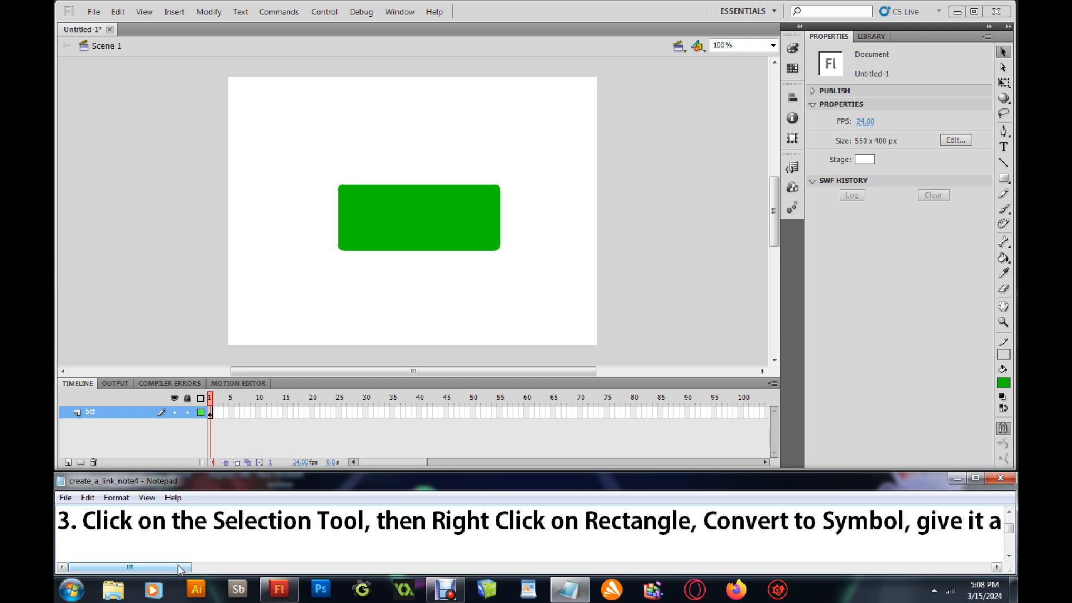
drag(180, 572, 213, 574)
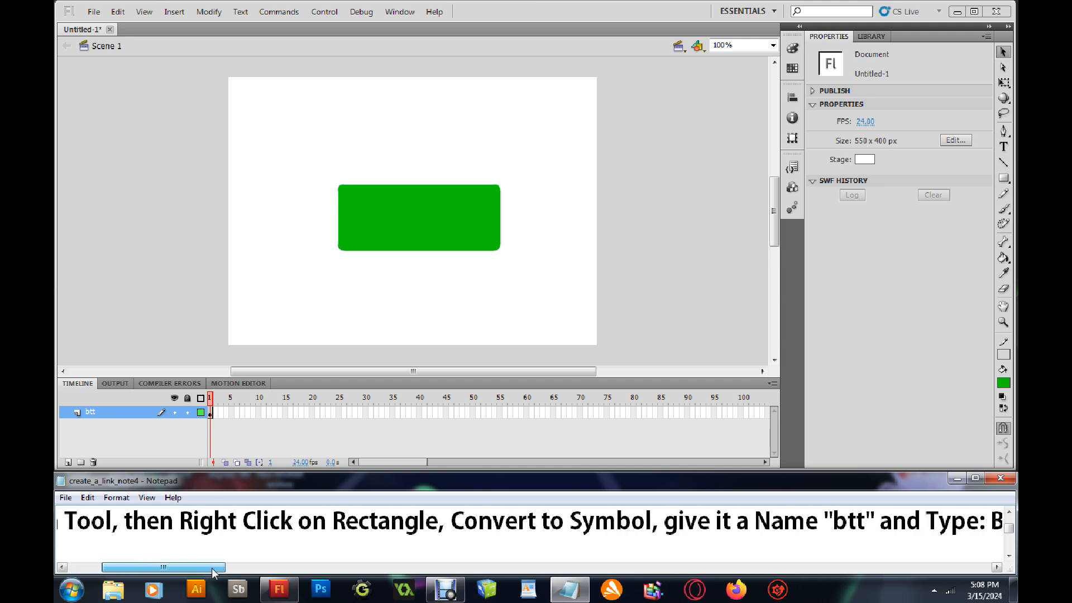
click(1003, 53)
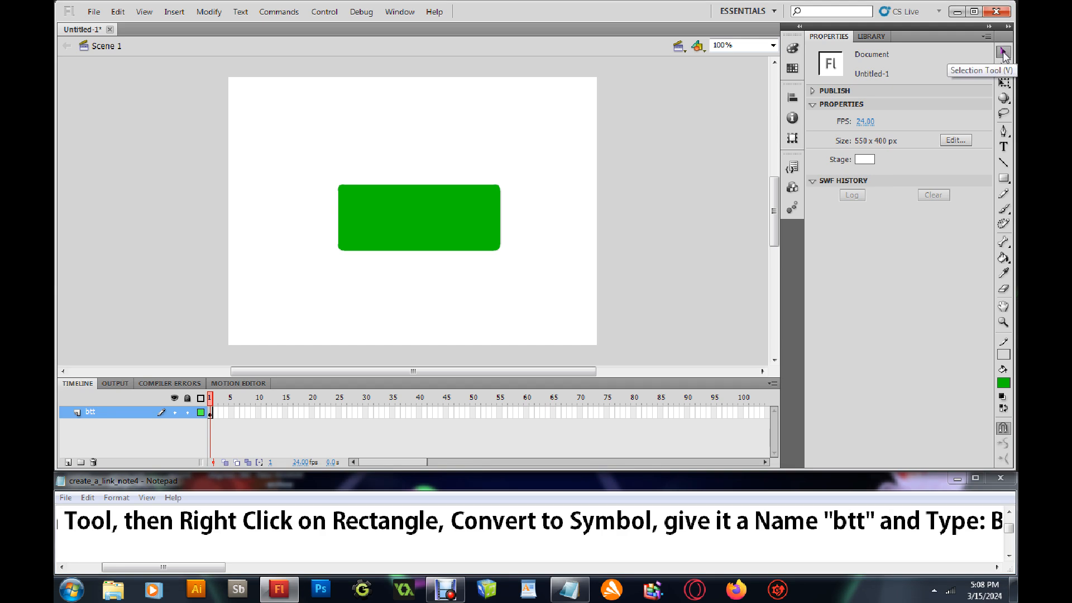
drag(327, 169, 528, 270)
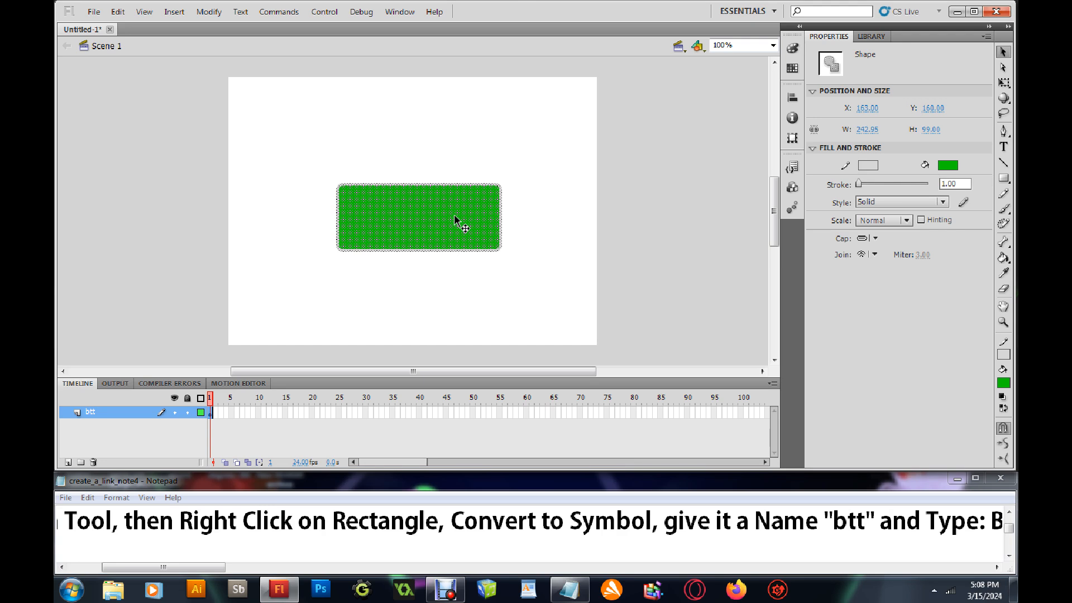
right_click(455, 217)
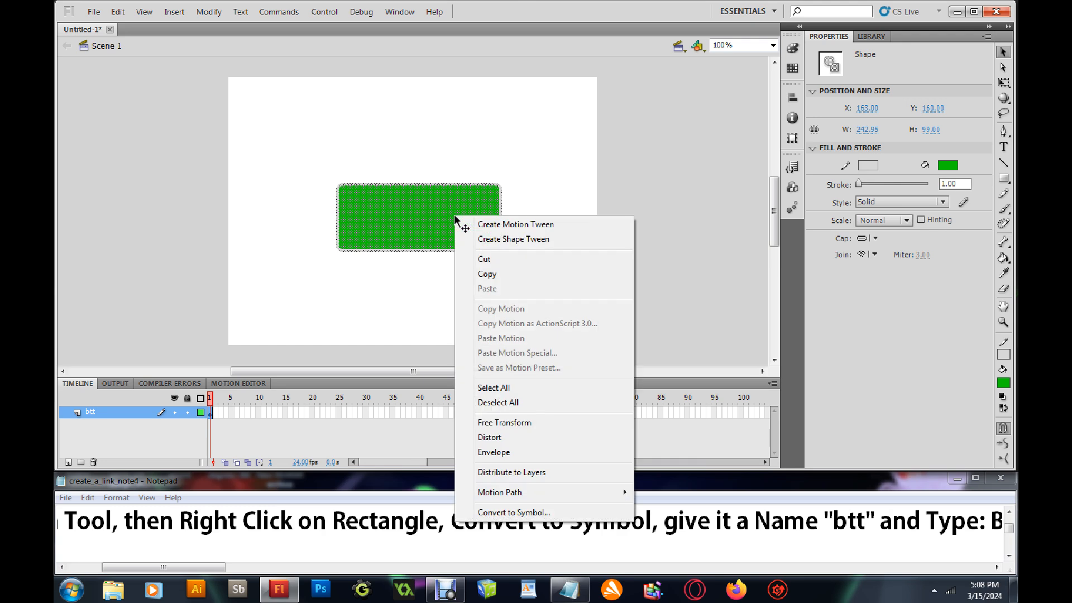
click(501, 513)
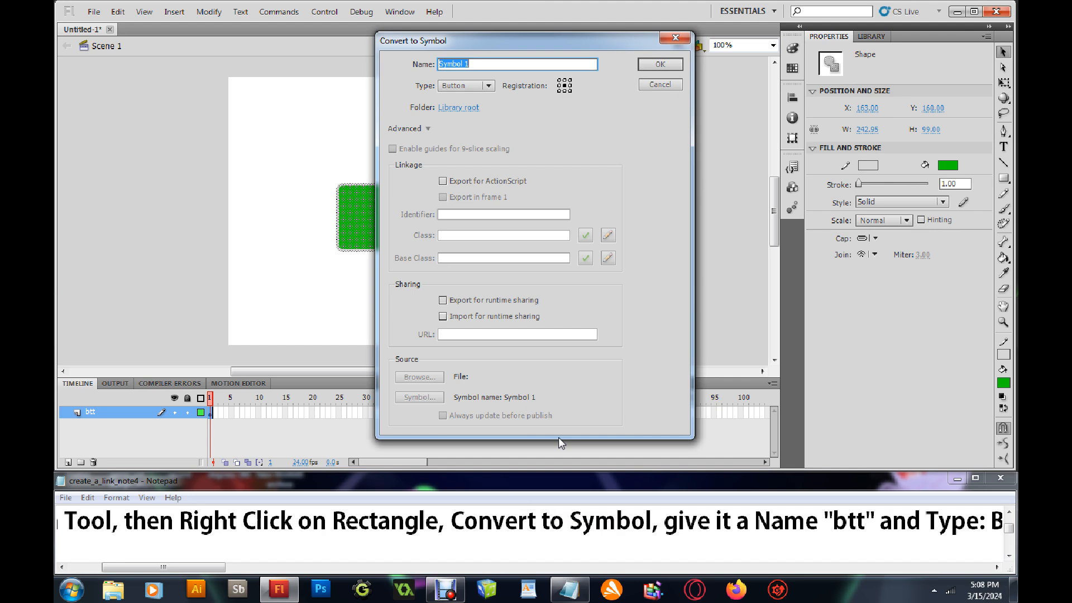
drag(218, 569, 242, 574)
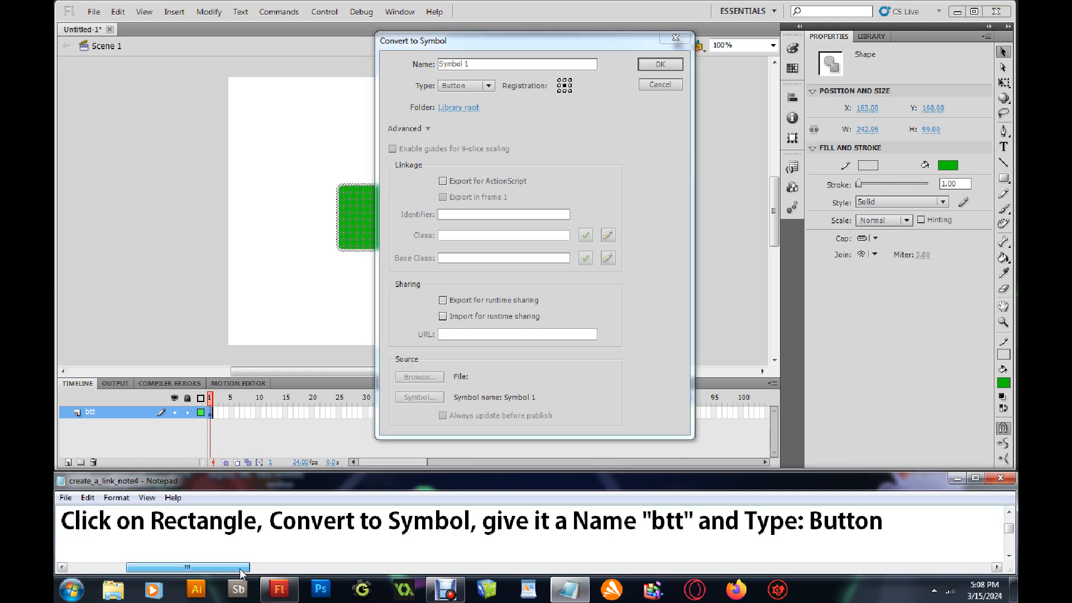
click(410, 66)
text(btt)
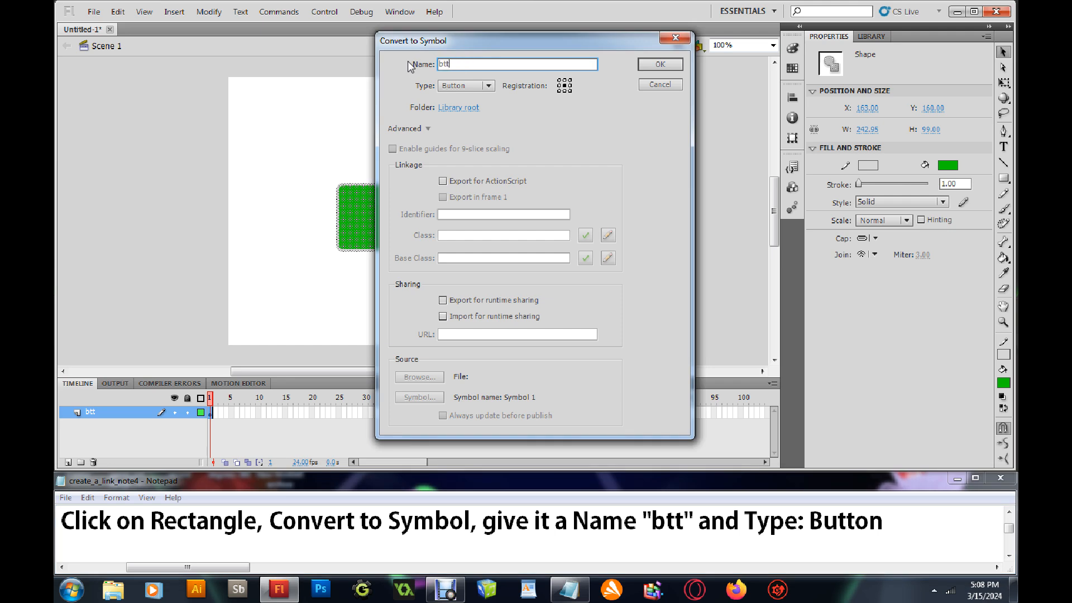
click(489, 86)
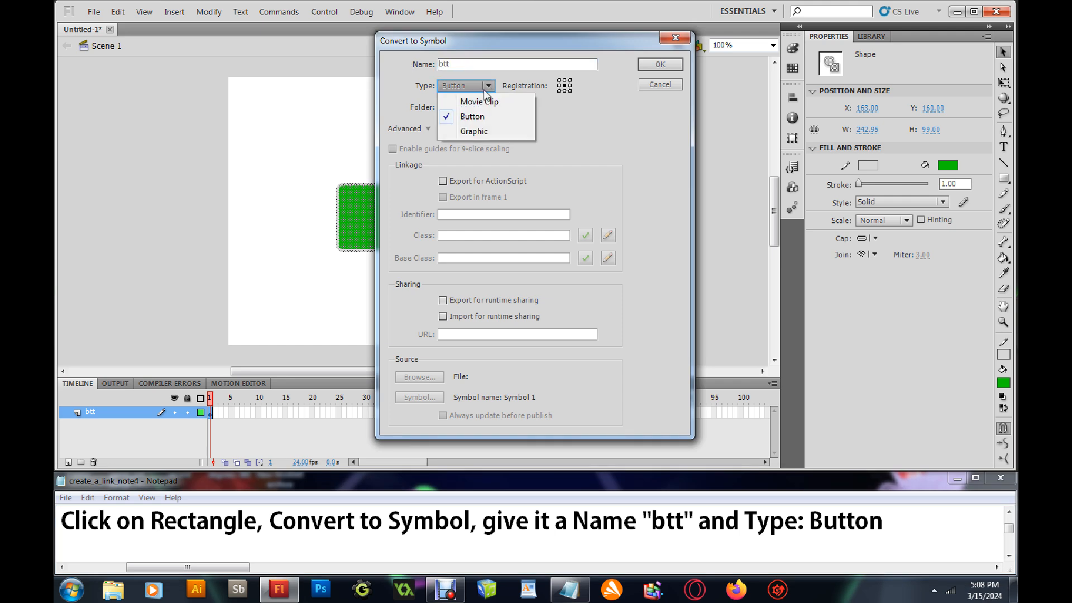
click(477, 117)
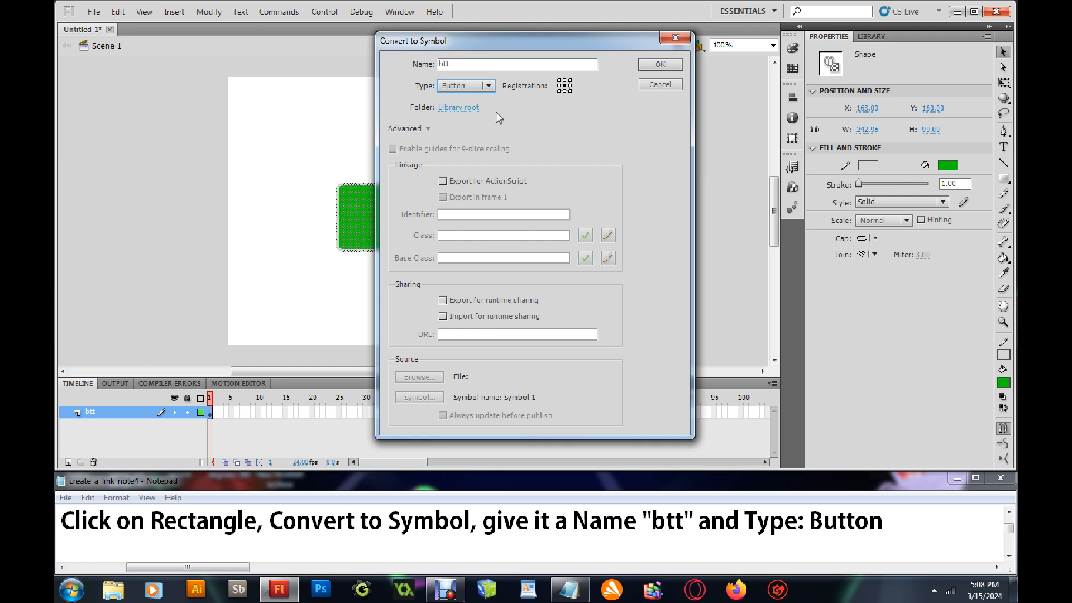
click(673, 65)
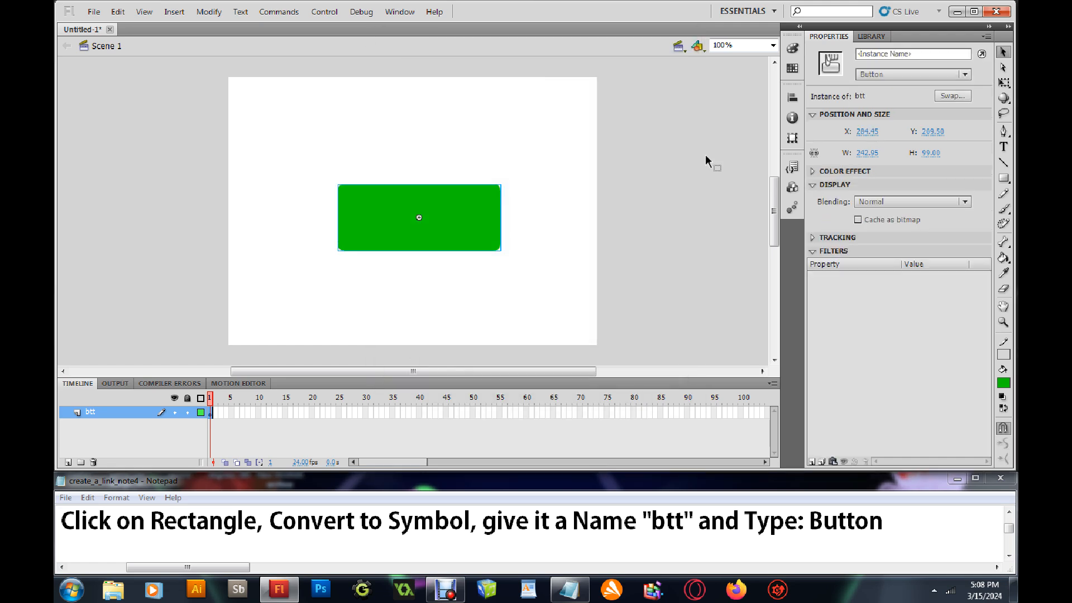
- Give the button on the stage the instance name "btt"
drag(229, 570, 168, 570)
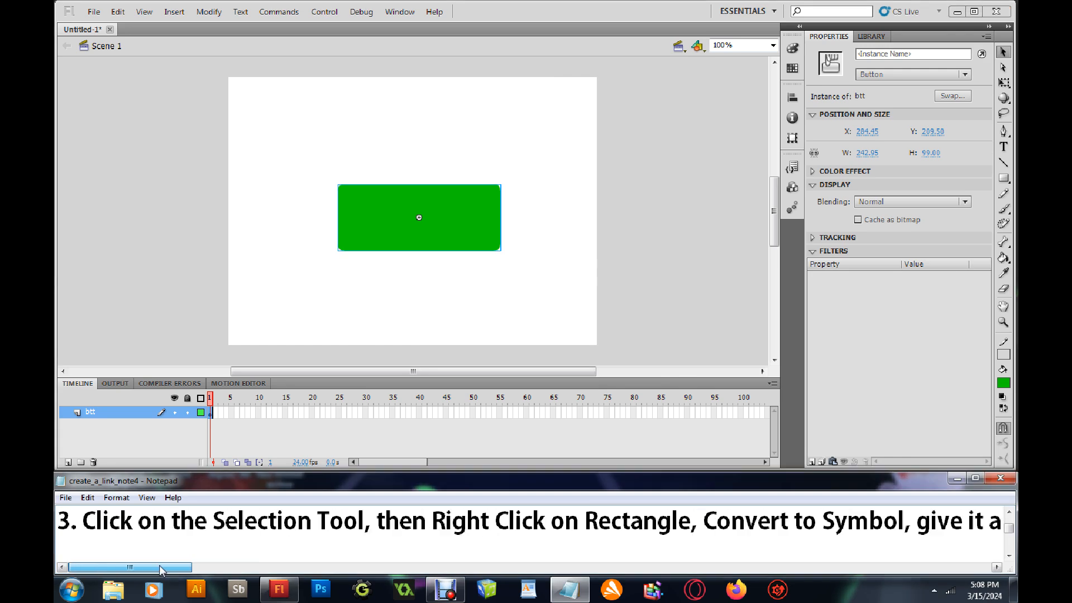
click(1010, 556)
click(1009, 556)
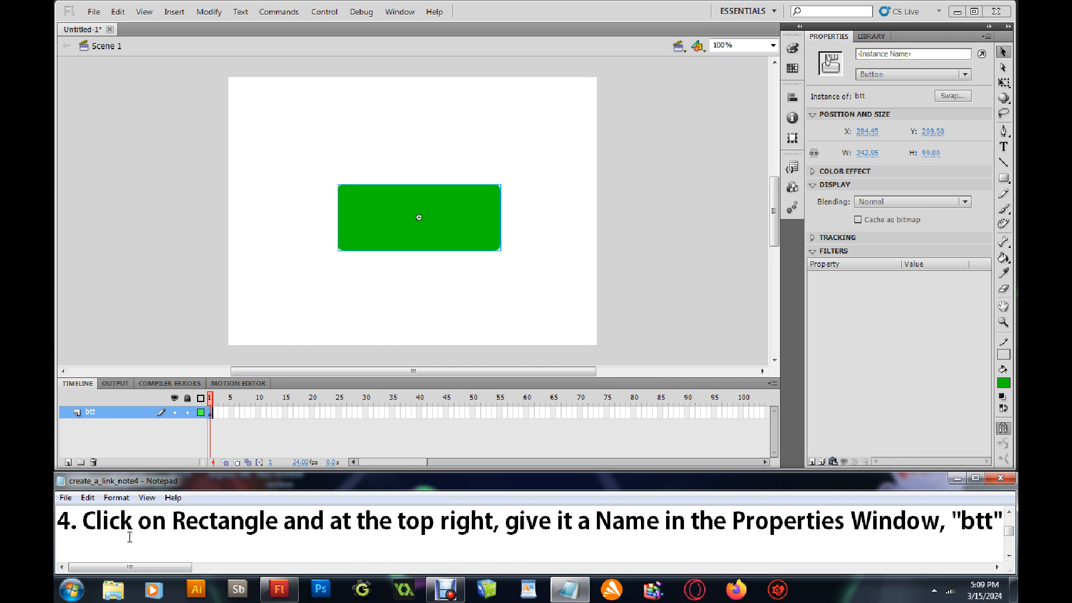
drag(144, 566, 161, 570)
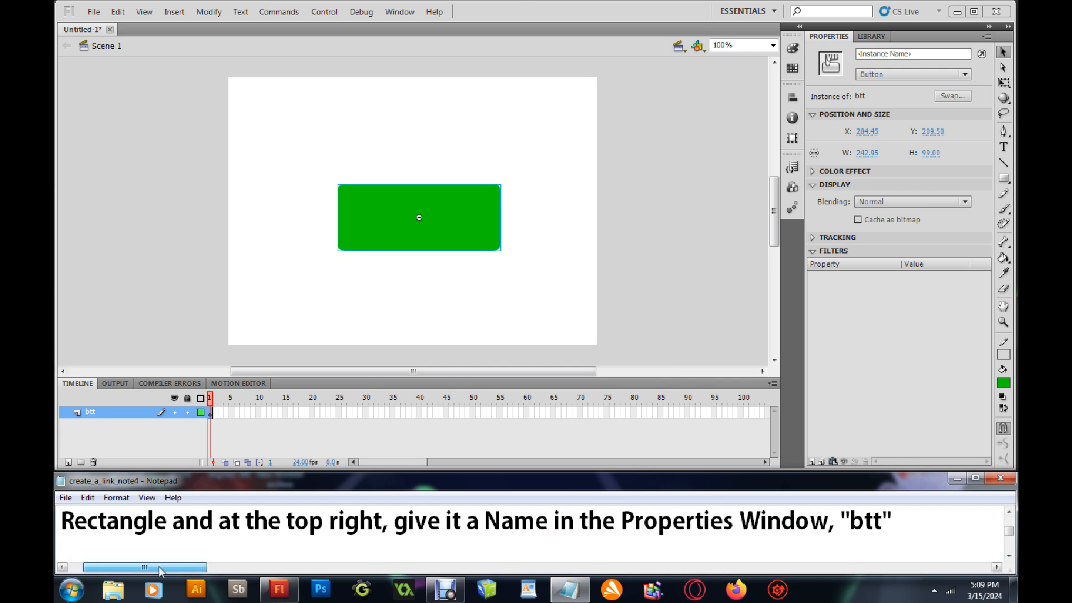
click(873, 55)
text(btt)
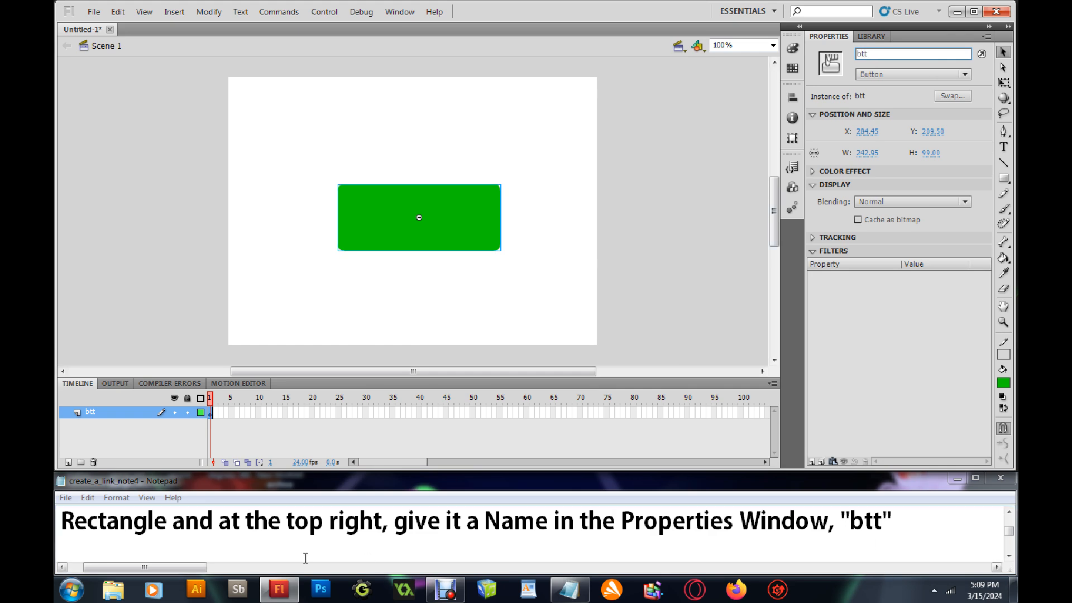
- Apply the "Click to Go to Web Page" code snippet from the Actions folder to the btt button, then close the code window
drag(192, 570, 177, 570)
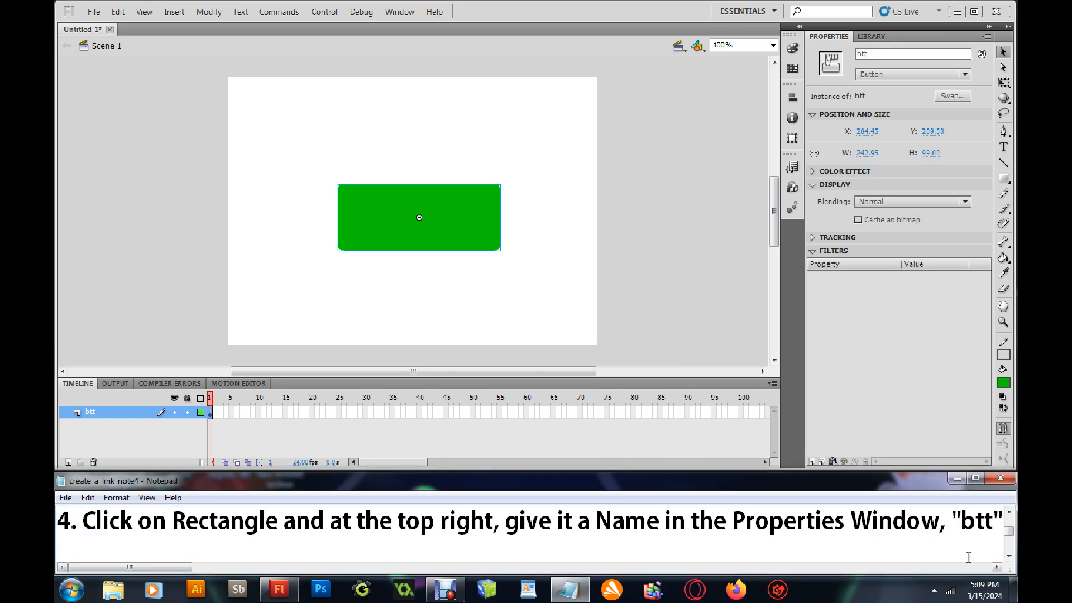
click(1009, 557)
click(1009, 556)
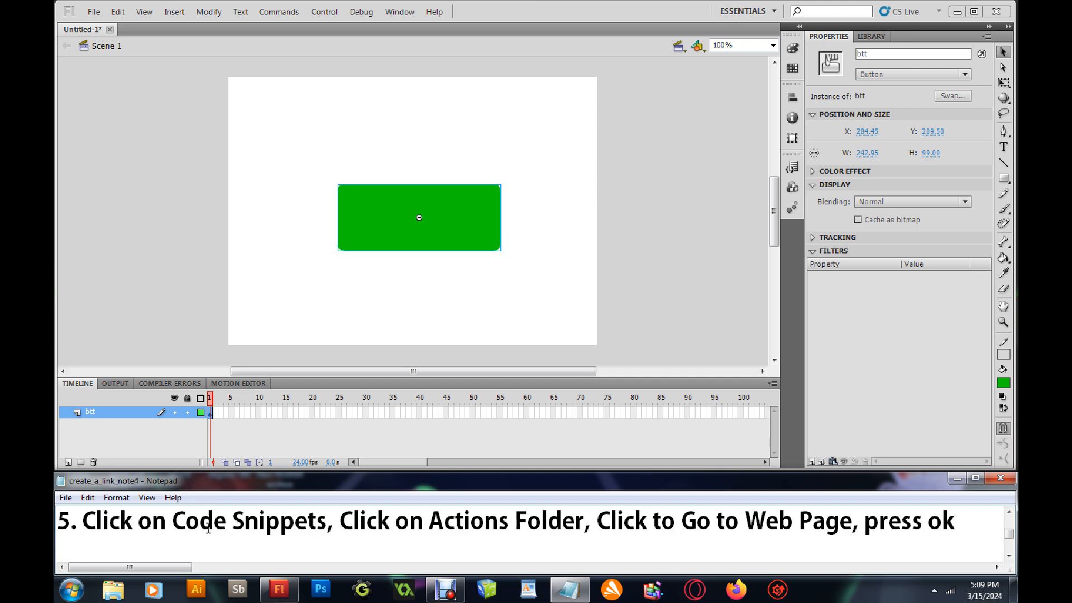
click(1003, 53)
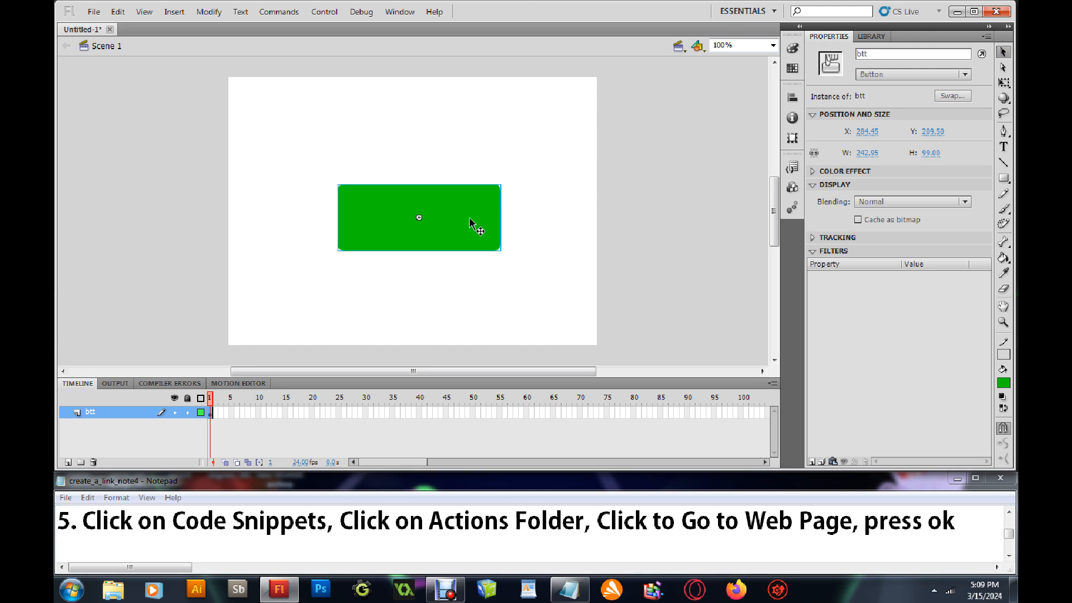
click(794, 170)
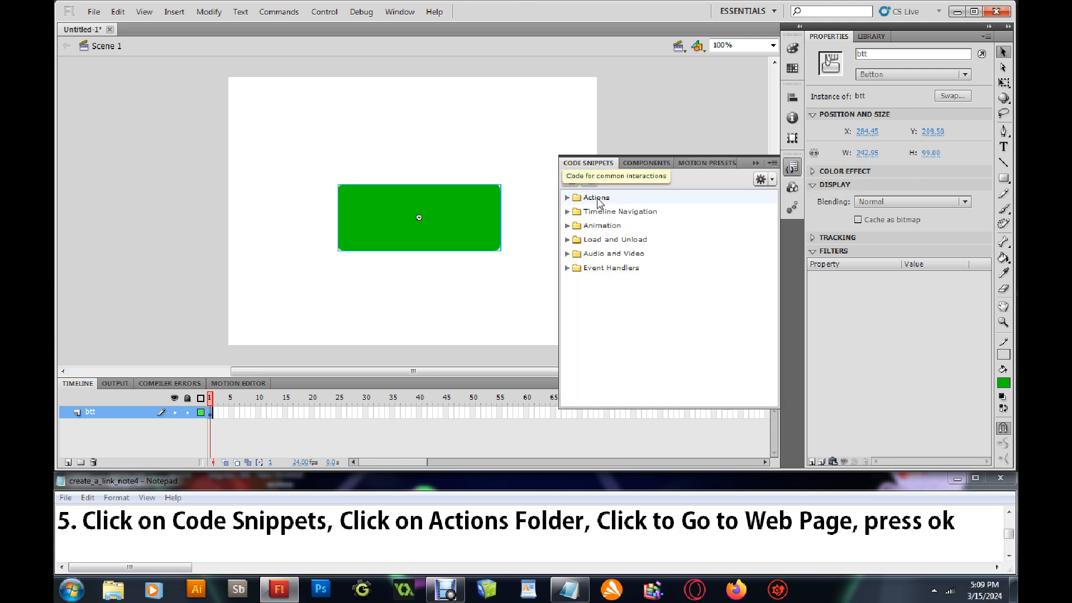
click(568, 198)
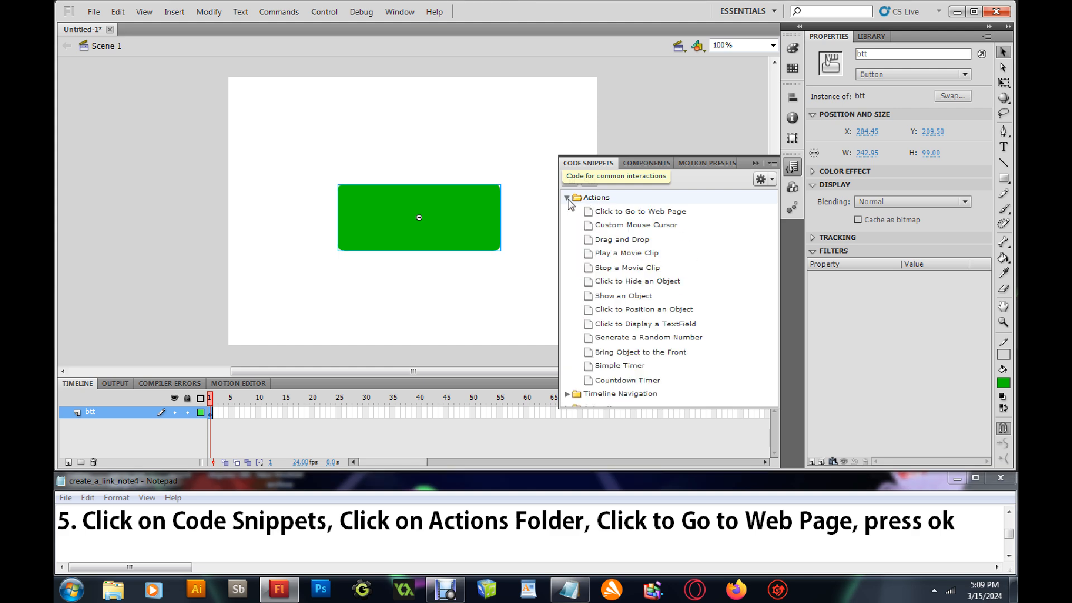
click(611, 216)
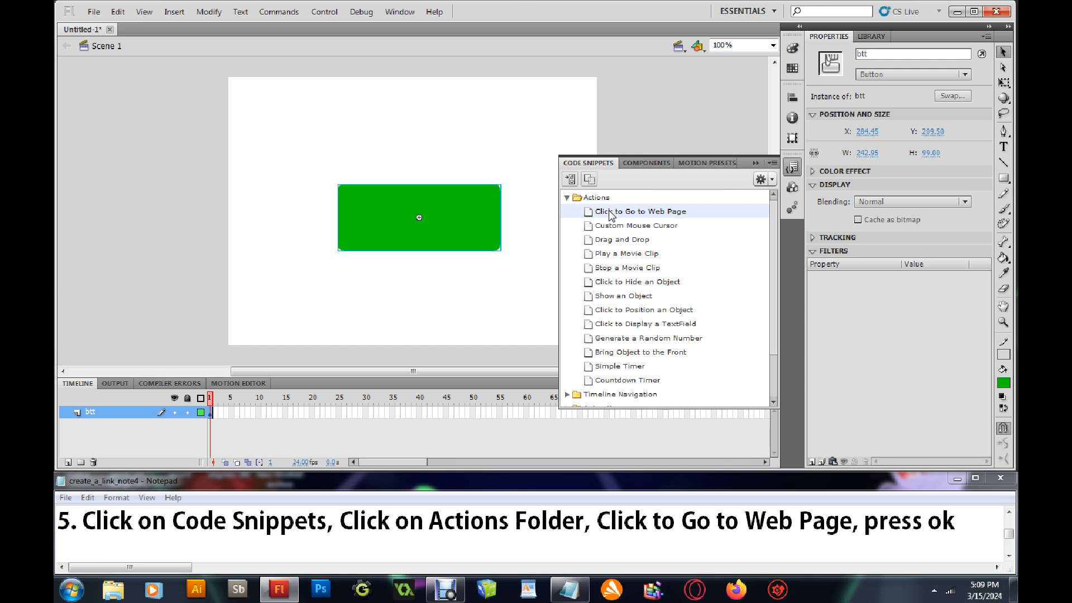
double_click(612, 216)
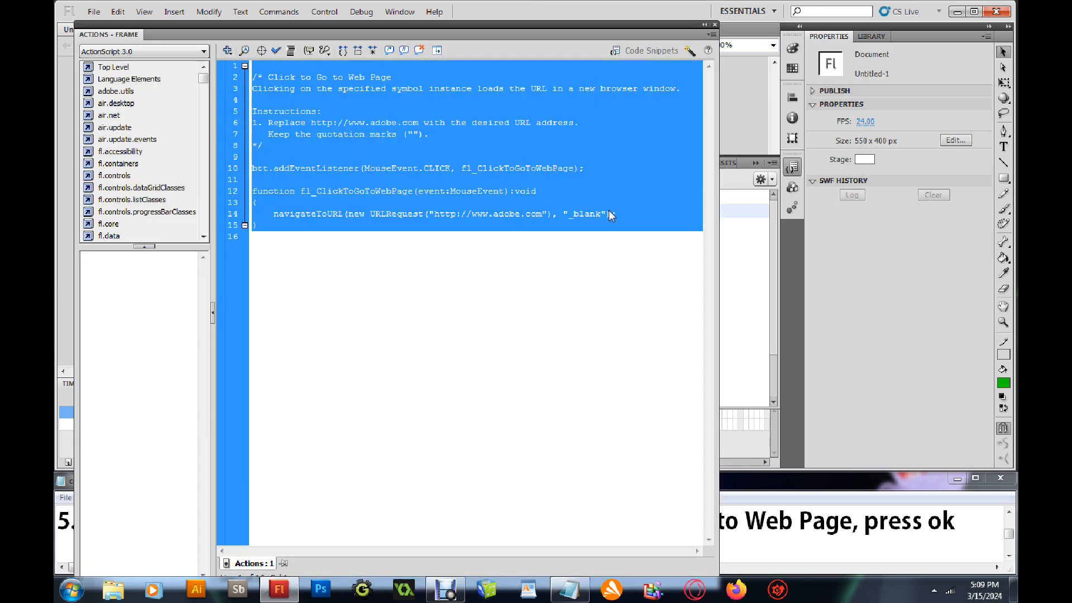
click(624, 254)
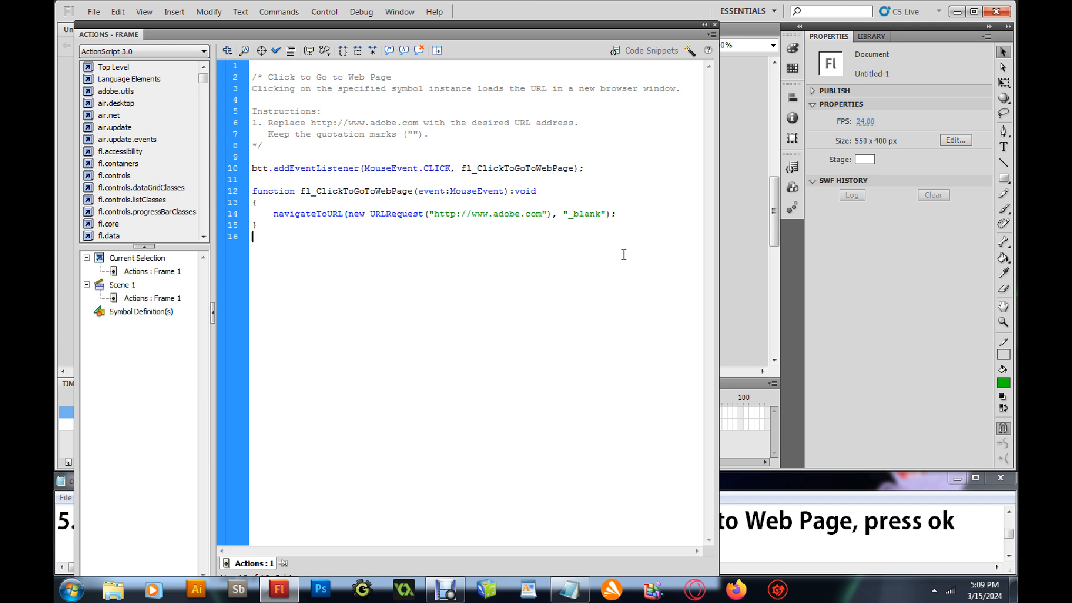
click(715, 24)
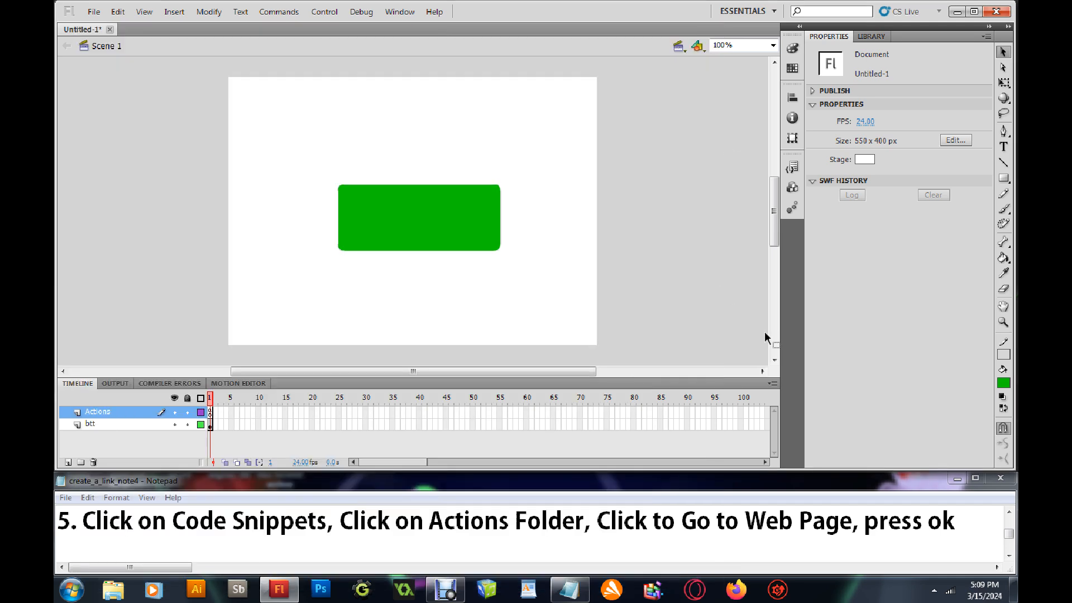
- In note 5 in Notepad, replace the ending "press ok" with "double click to choose the selection"
click(967, 527)
key(BackSpace)
key(BackSpace)
key(BackSpace)
key(BackSpace)
key(BackSpace)
key(BackSpace)
key(BackSpace)
key(BackSpace)
text(double click to choose the select)
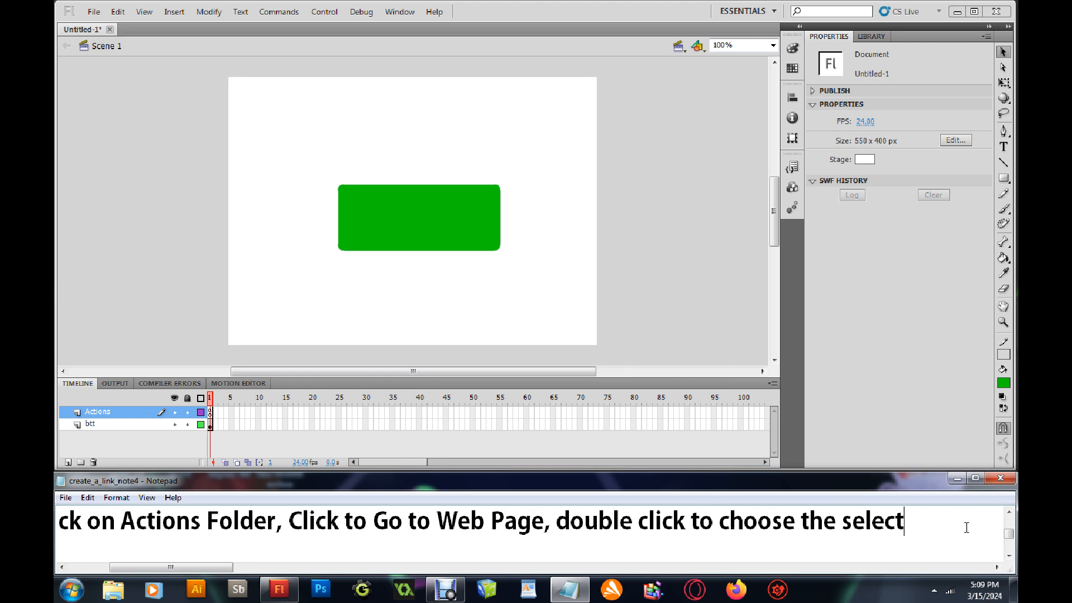
text(ion)
drag(199, 576, 157, 576)
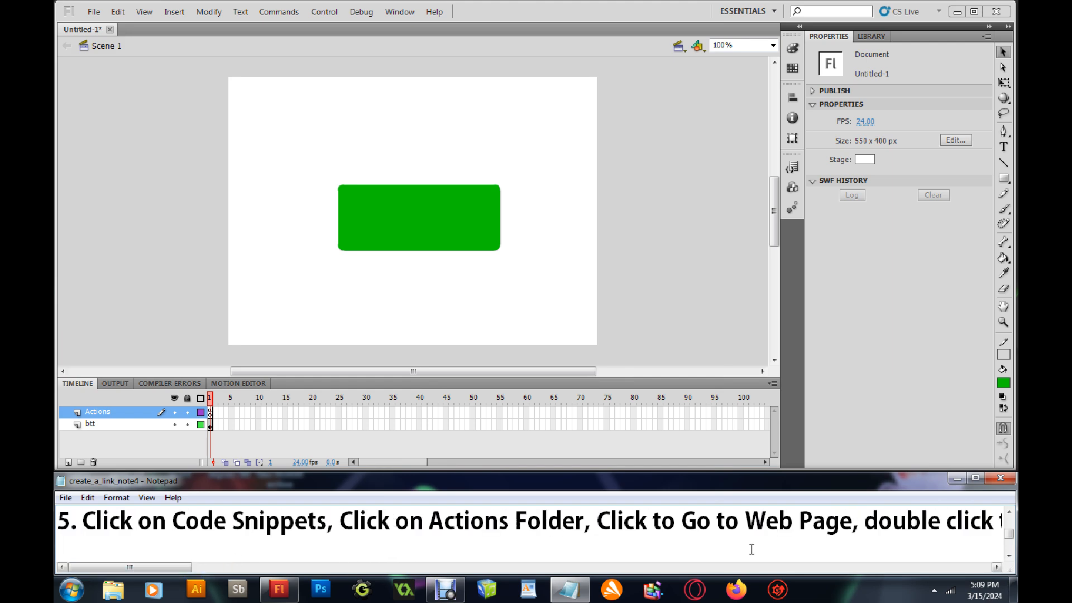
- Following note 6, open the script attached to frame 1 of the Actions layer in Flash
click(1010, 556)
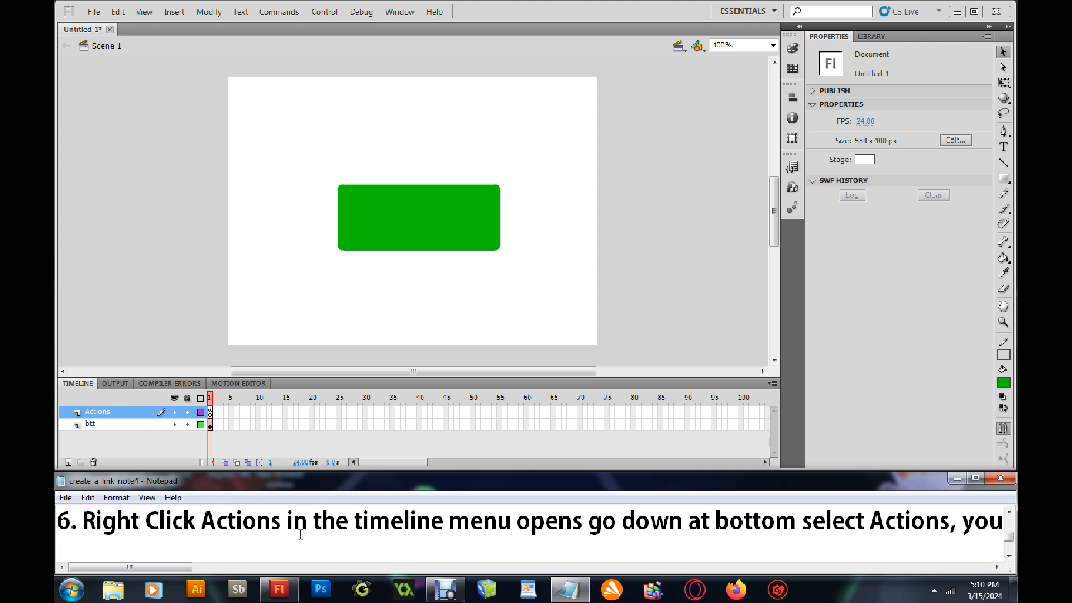
drag(181, 569, 202, 570)
right_click(211, 414)
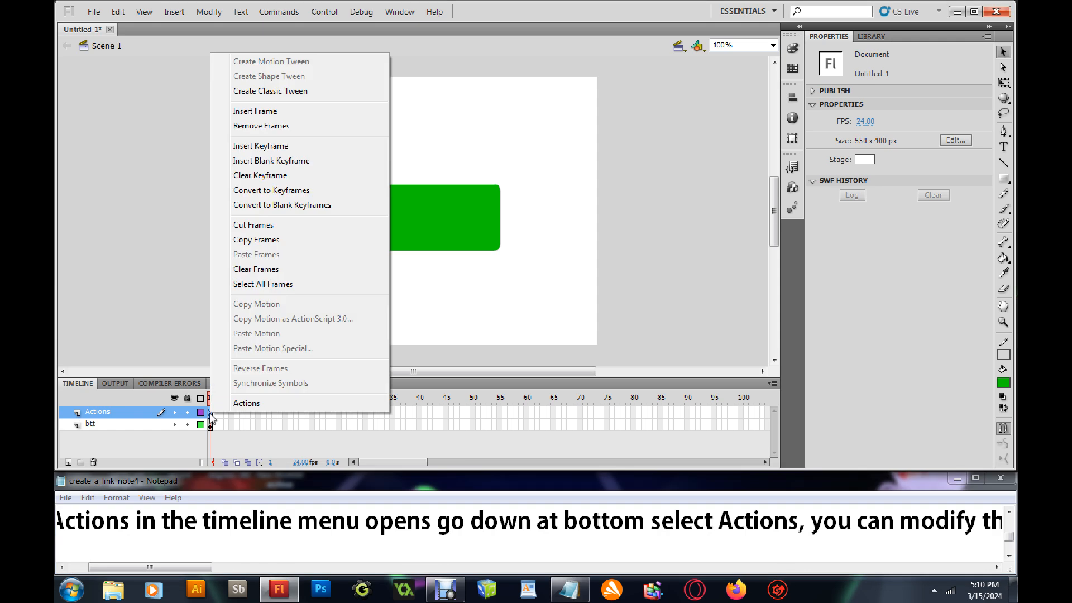
click(246, 403)
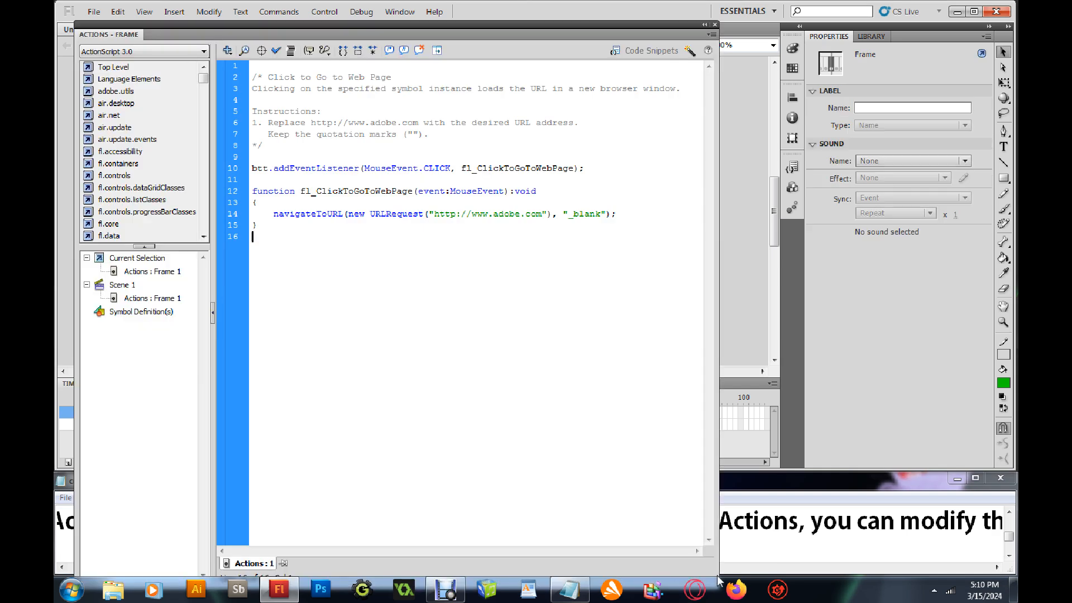
click(761, 557)
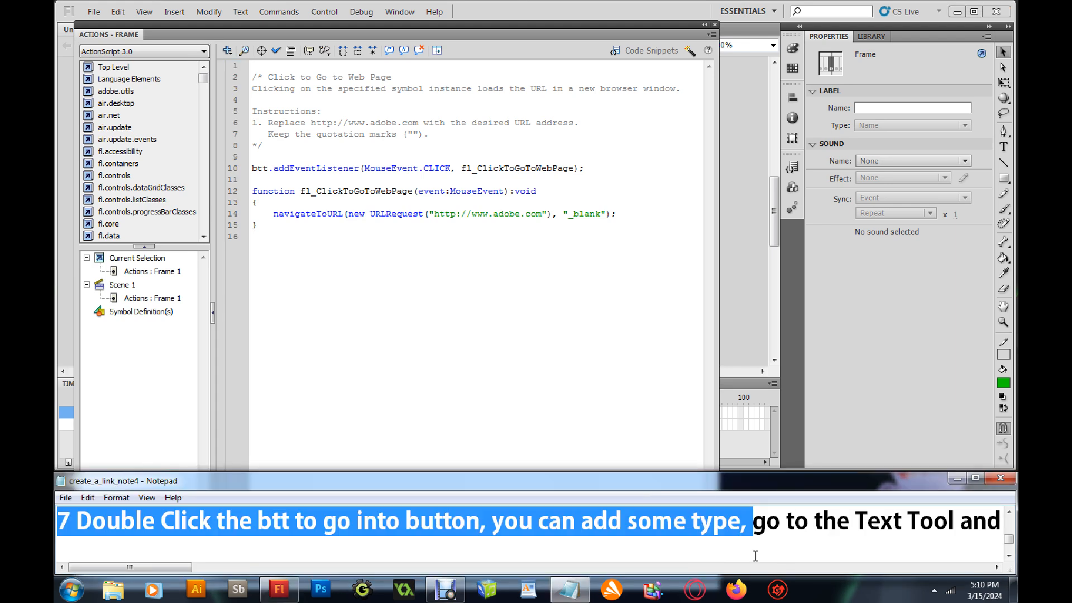
click(736, 520)
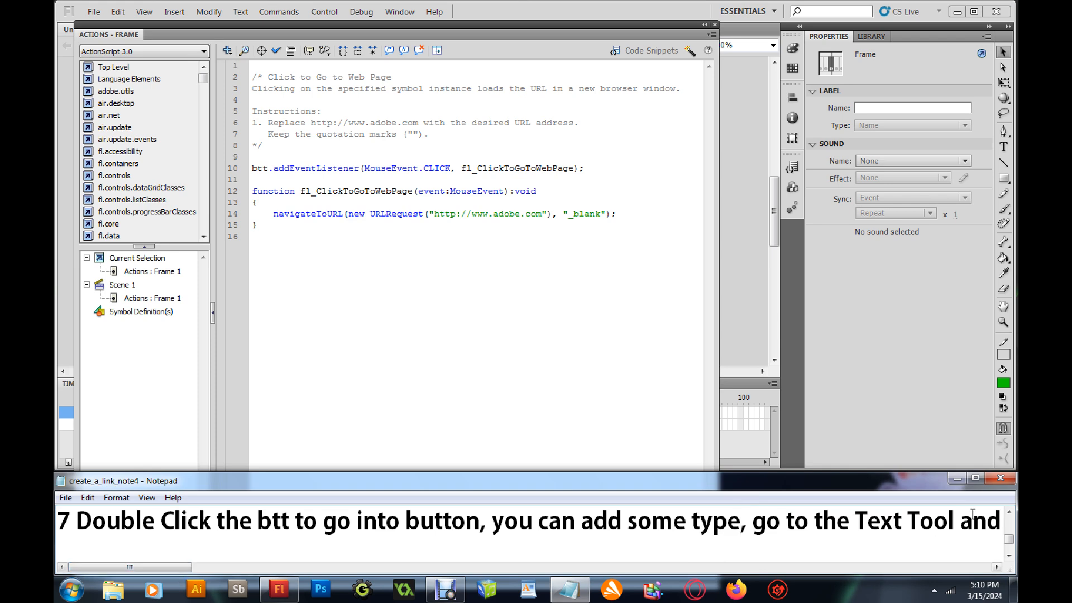
click(1009, 512)
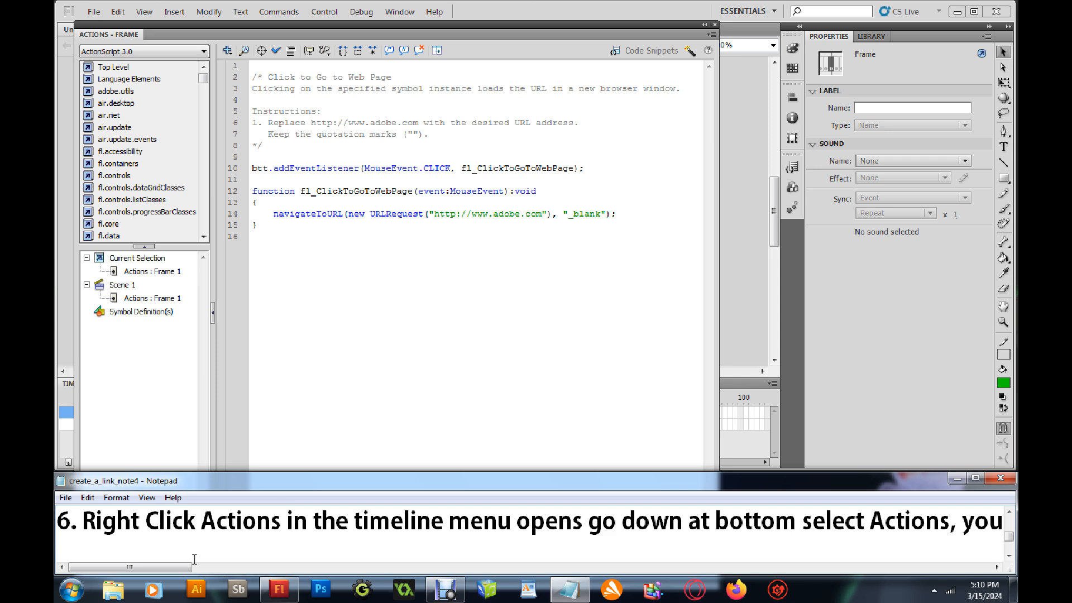
drag(176, 568, 351, 570)
drag(521, 214, 494, 216)
text(youtu)
text(e)
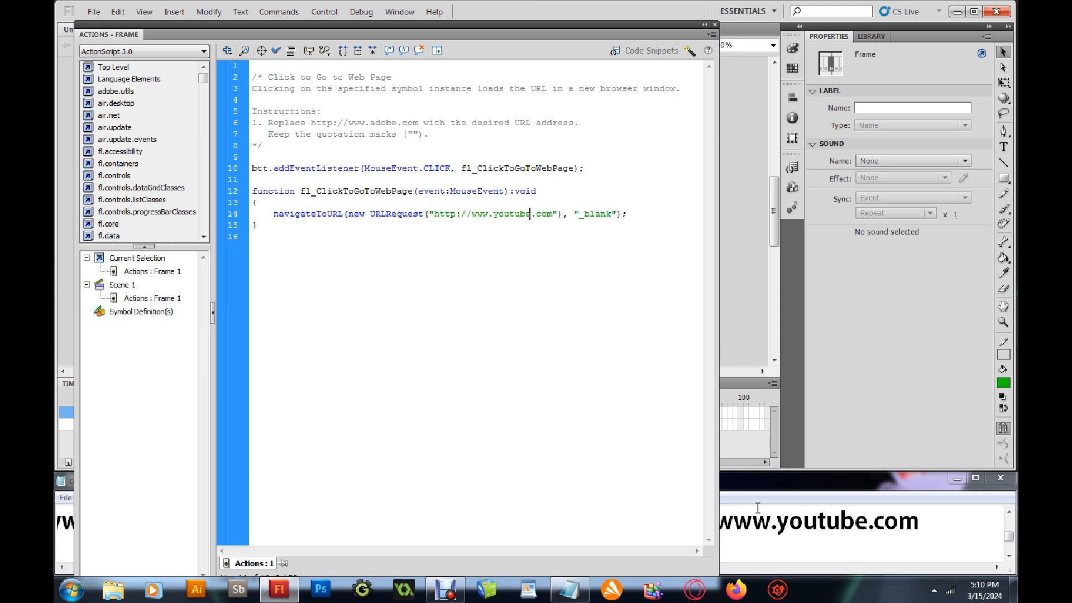
- Reread note 6 in Notepad about replacing the link, through to its end, and continue to note 7
drag(772, 540, 771, 540)
click(804, 535)
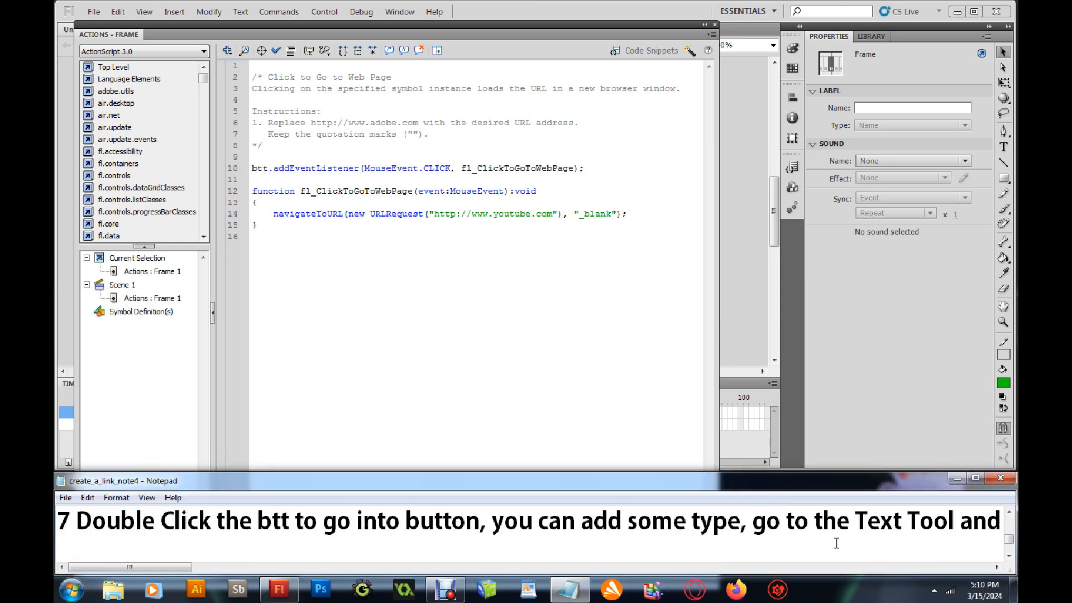
click(1009, 513)
click(1010, 512)
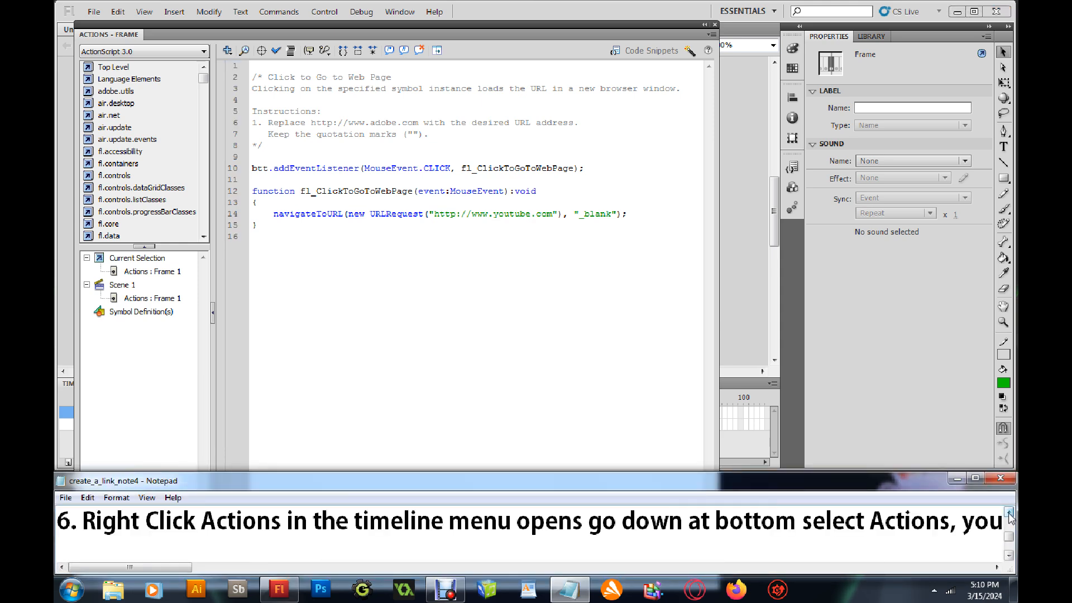
drag(184, 567, 366, 576)
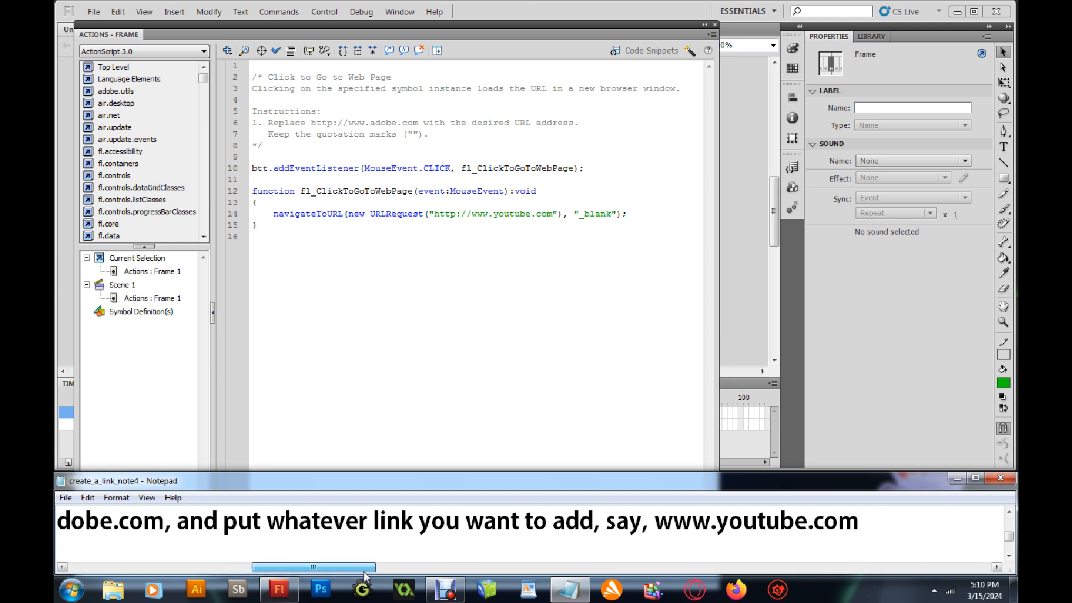
drag(366, 575, 181, 573)
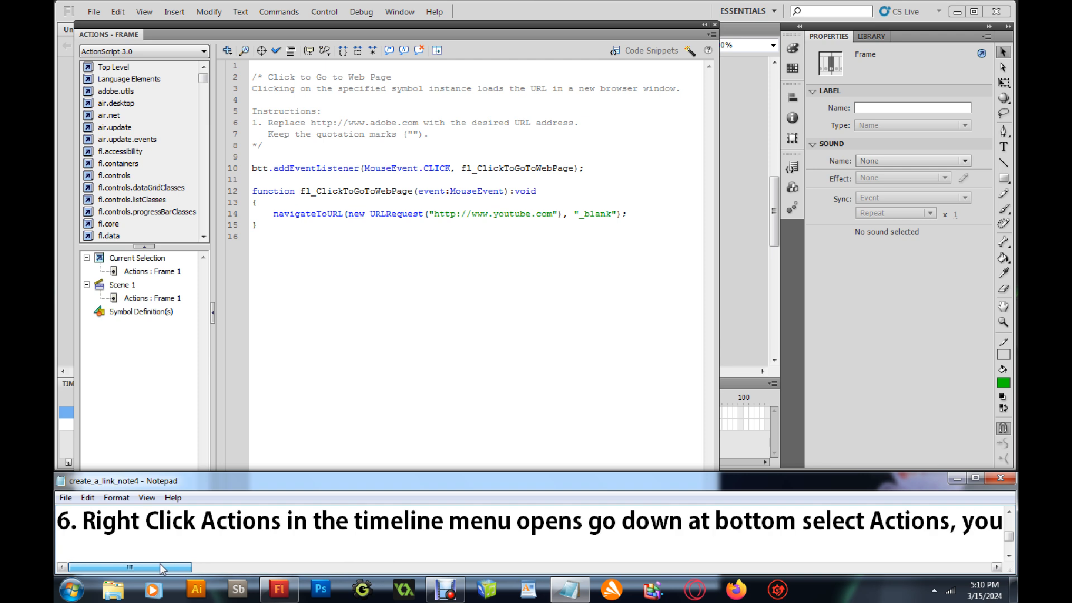
click(1009, 556)
click(1010, 555)
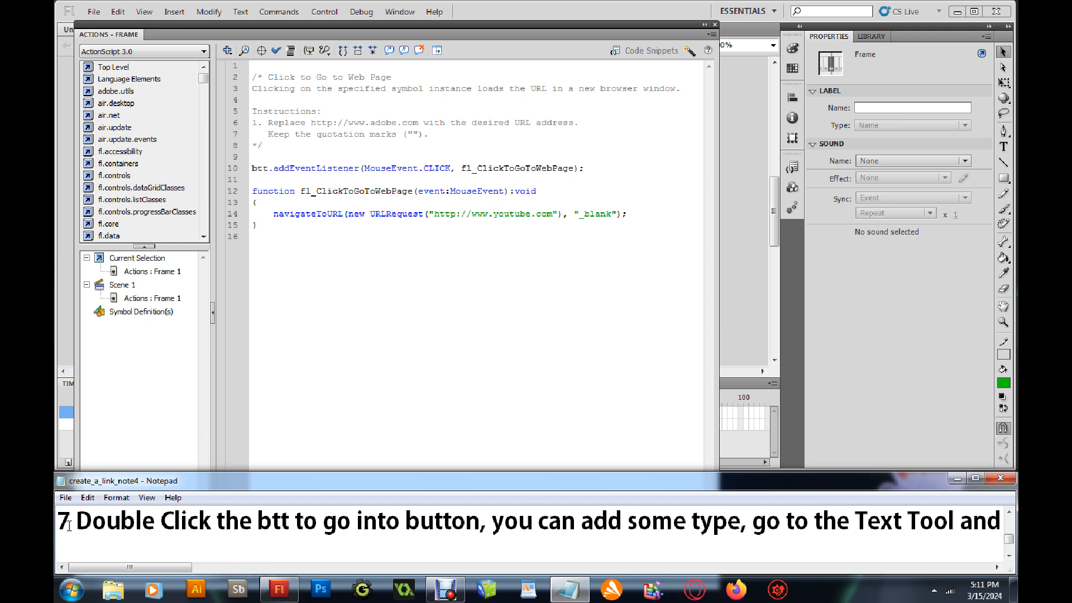
- In note 7, add a period after the number and insert "Then exit out at the top right," before "Double Click"
text(.)
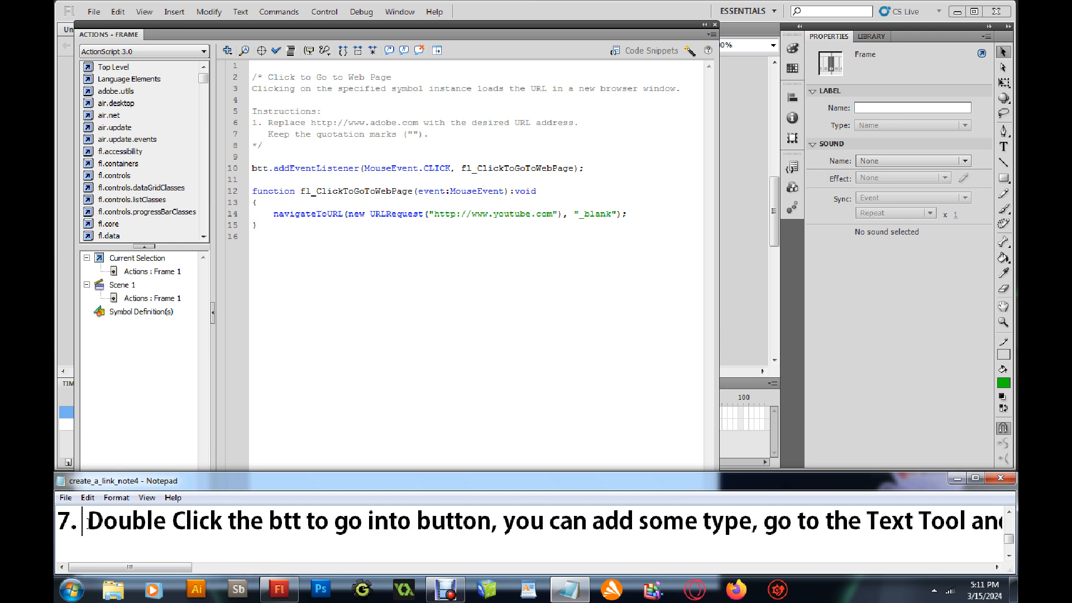
text( Then ex)
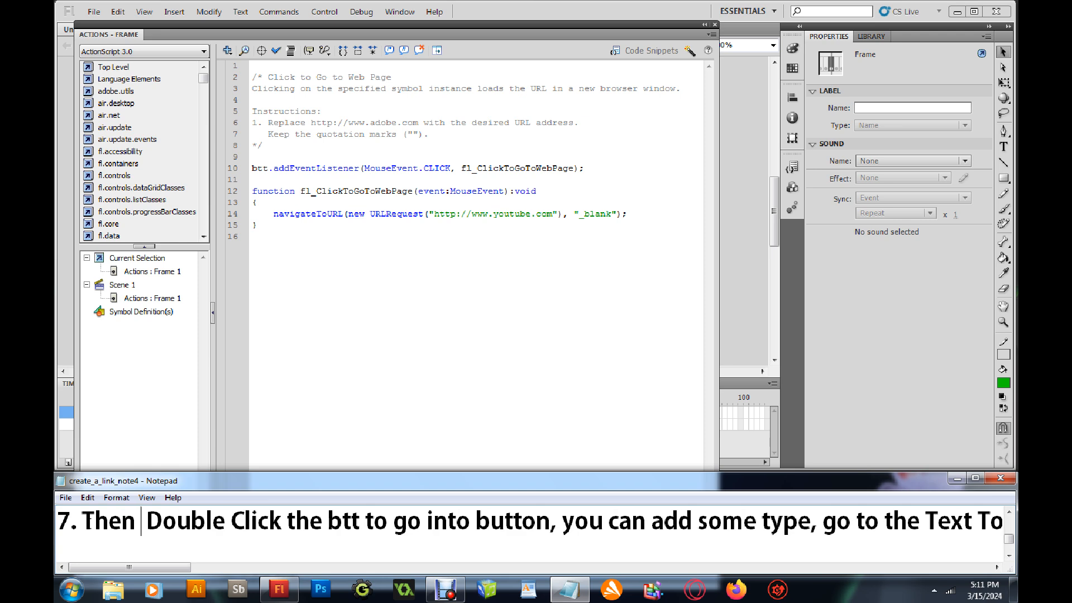
text(it out o)
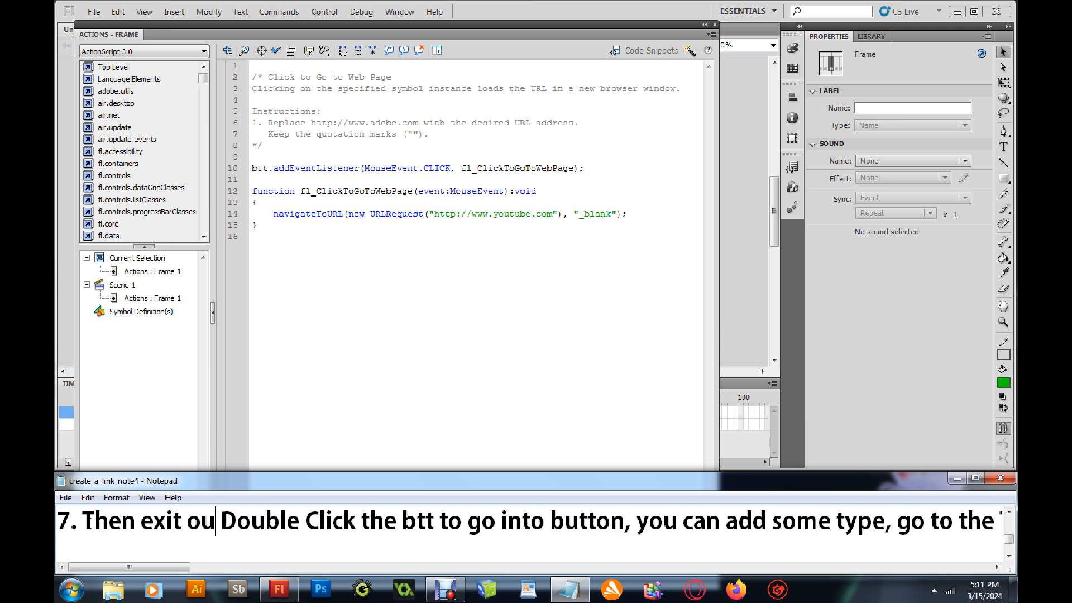
key(BackSpace)
text(at the)
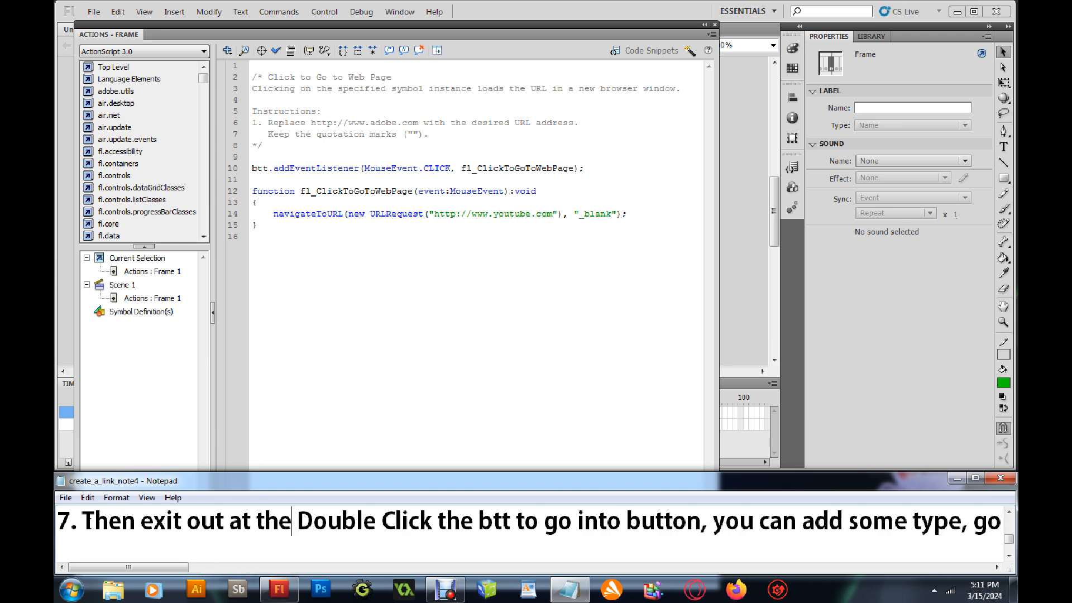
text( t)
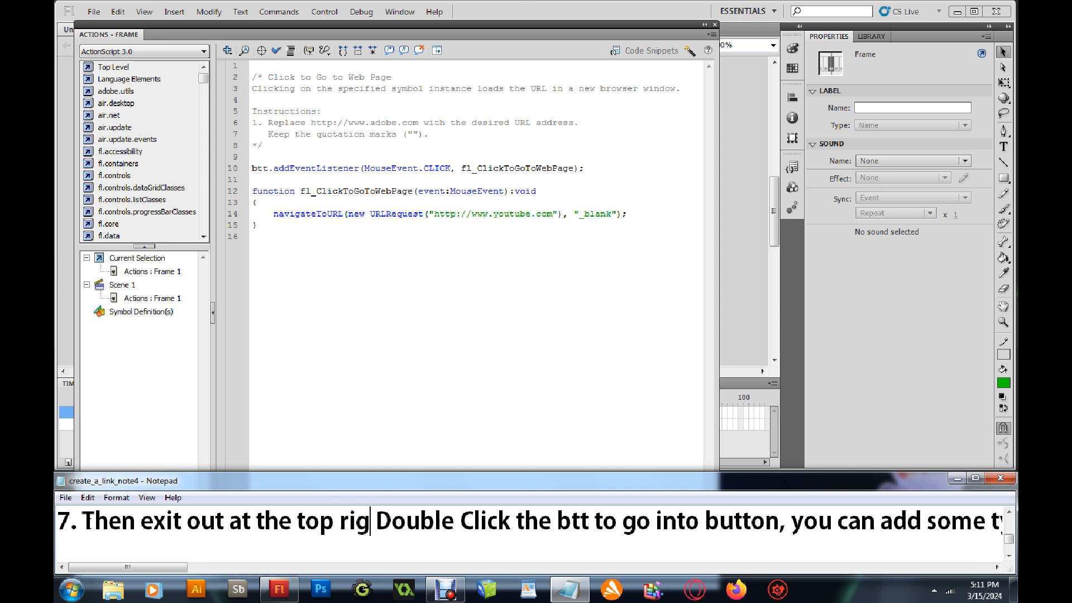
text(op right,)
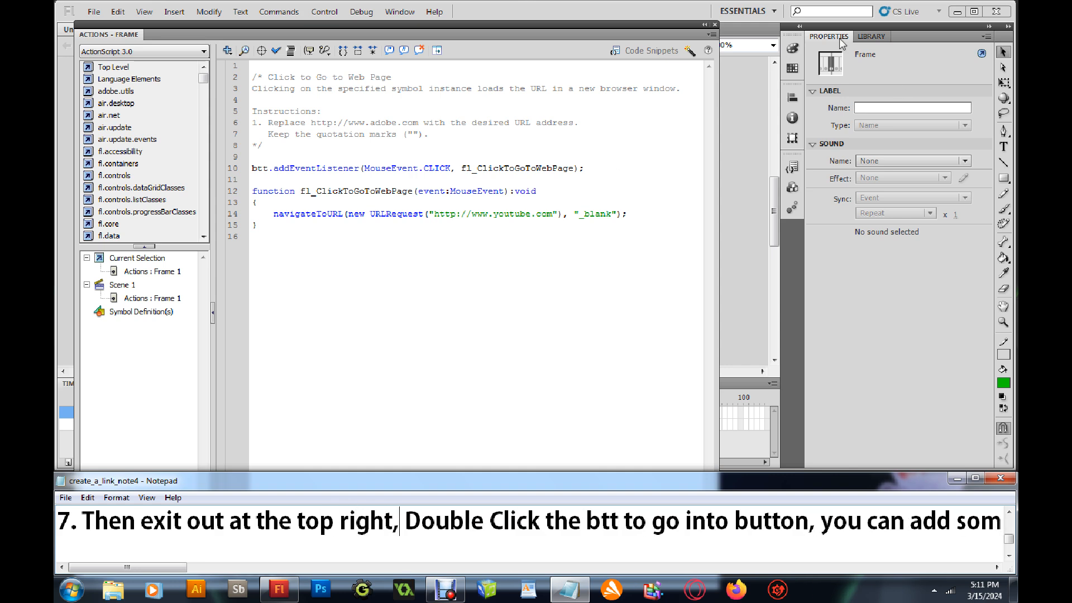
- Close the script window in Flash and enter the green btt button symbol for editing
click(715, 24)
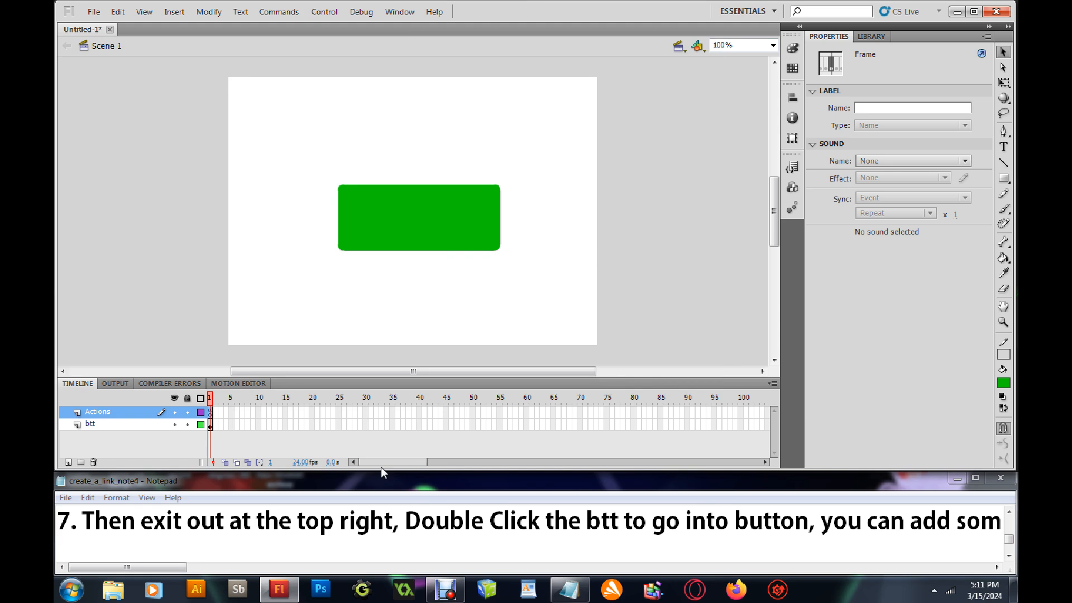
drag(168, 571, 192, 572)
click(400, 218)
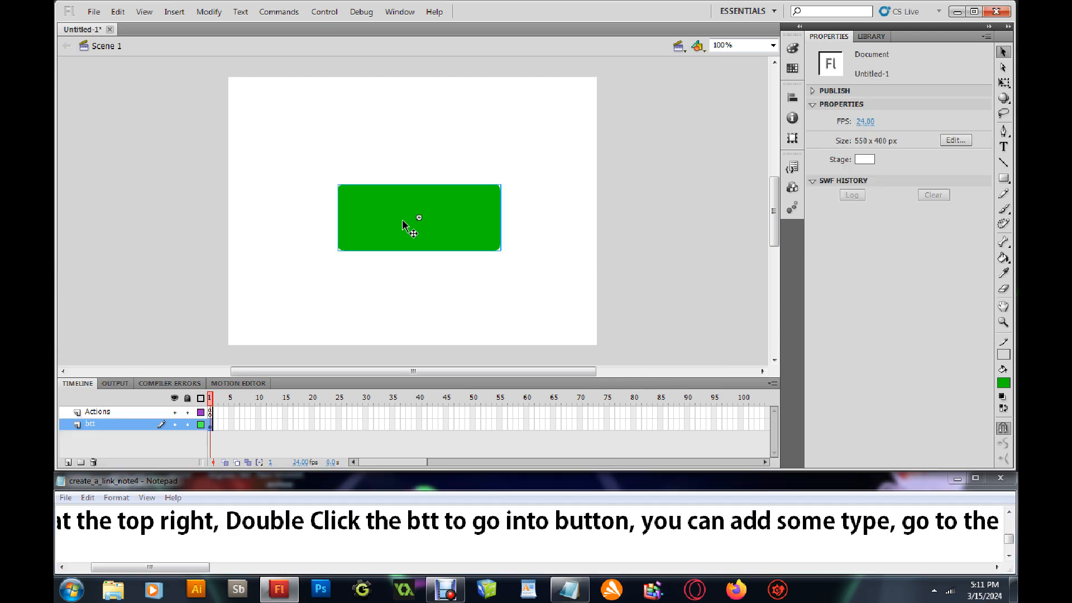
double_click(401, 221)
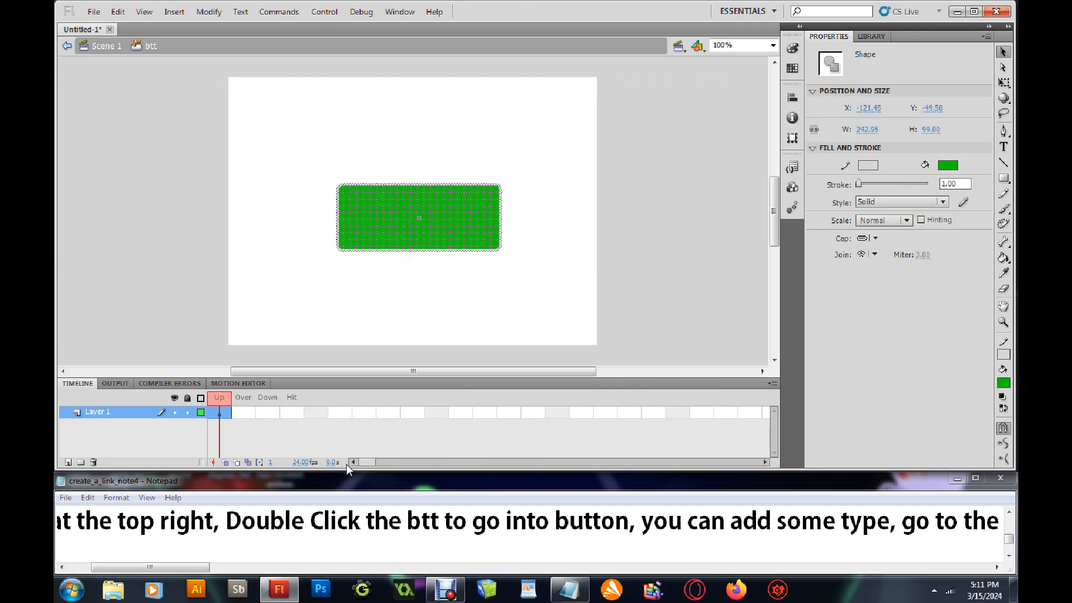
- Draw a text box about 250 by 78 px above the green rectangle with the Text Tool
drag(207, 568, 300, 575)
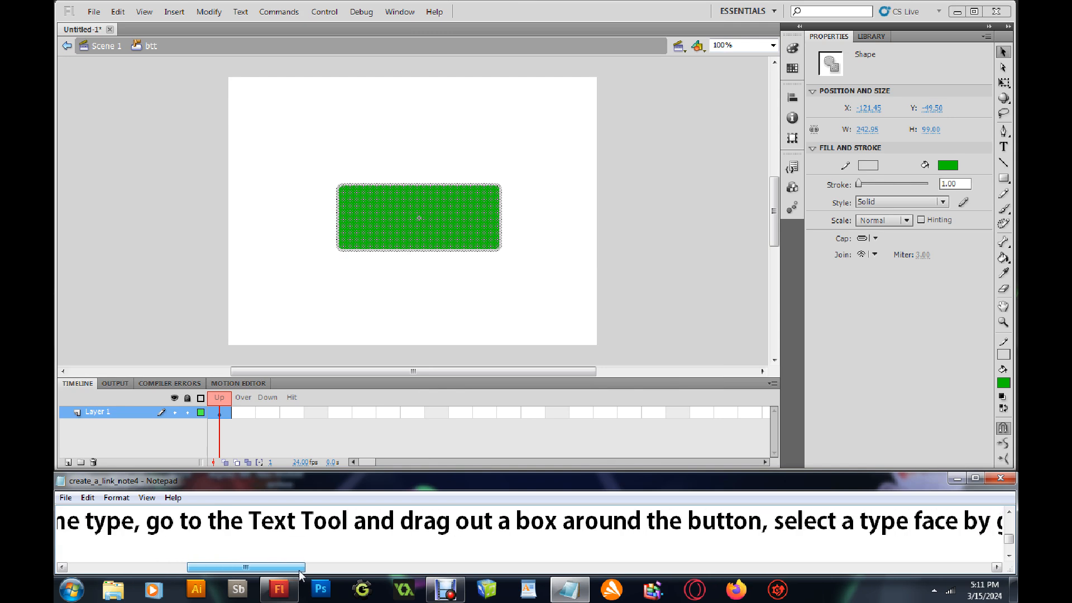
click(1003, 148)
drag(343, 123, 511, 175)
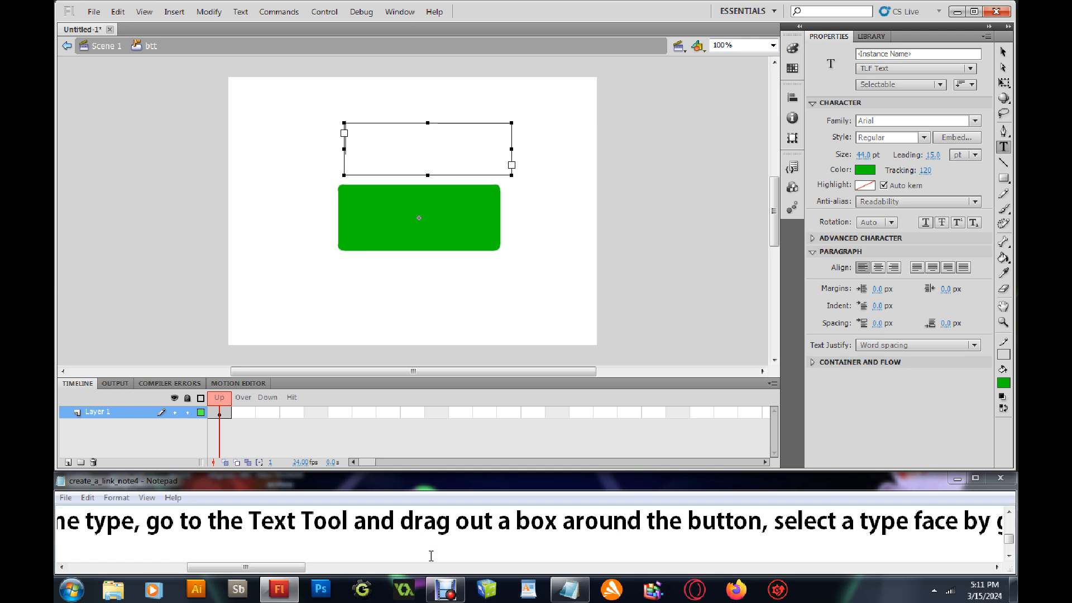
- Set the text box's font family to Calibri and enter the button name "Youtube"
drag(272, 567, 330, 572)
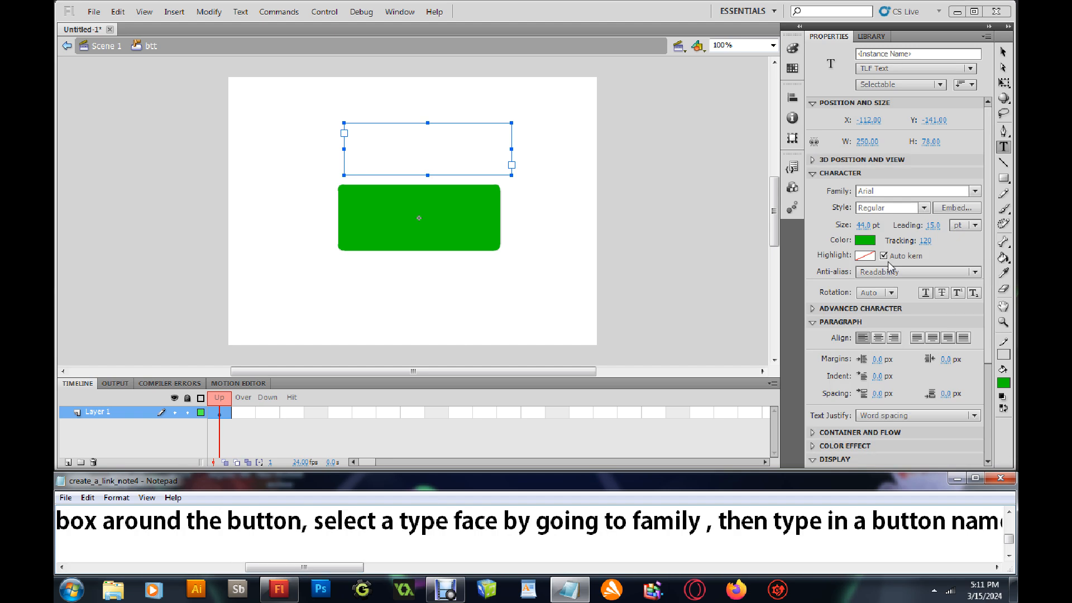
click(420, 150)
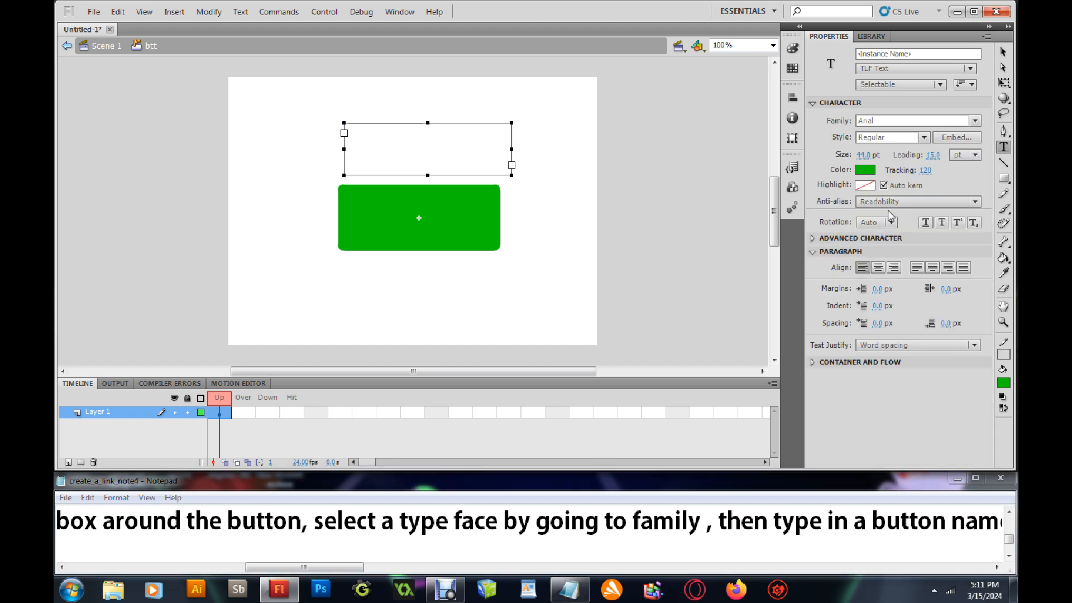
click(976, 122)
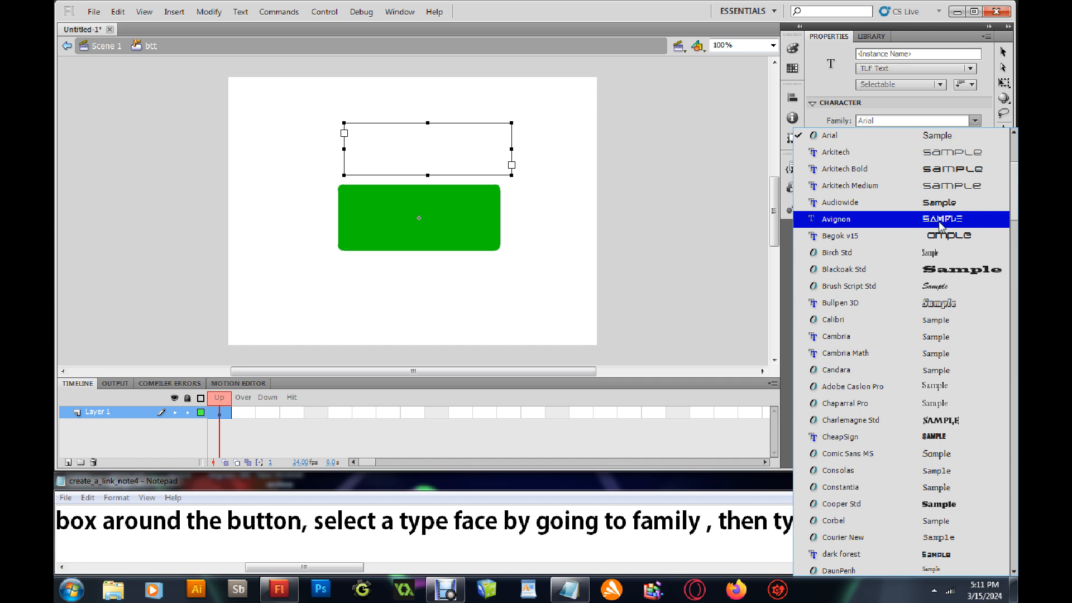
click(927, 320)
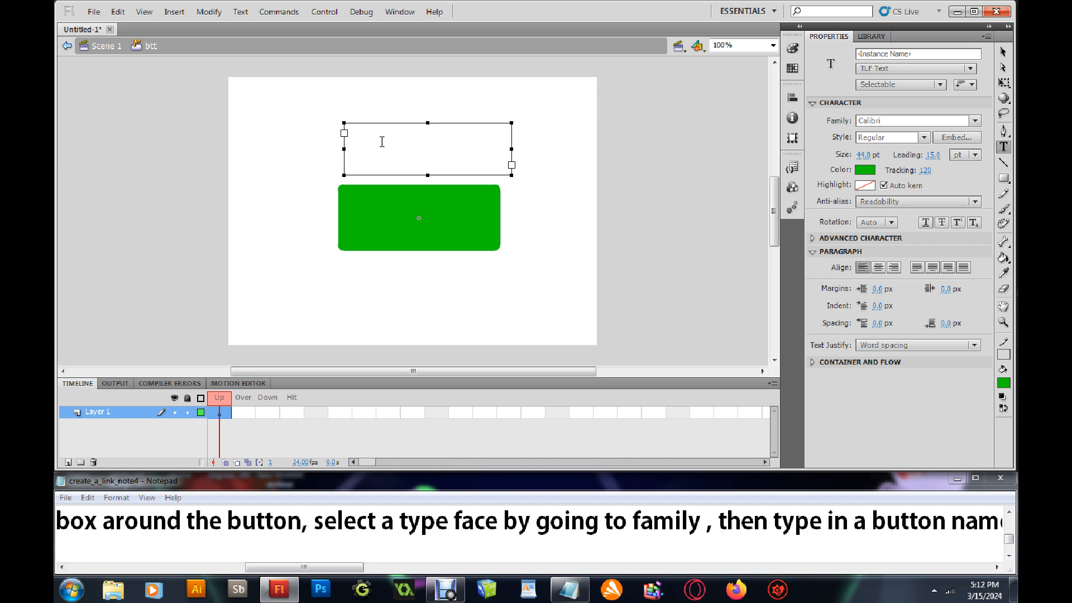
text(Youtube)
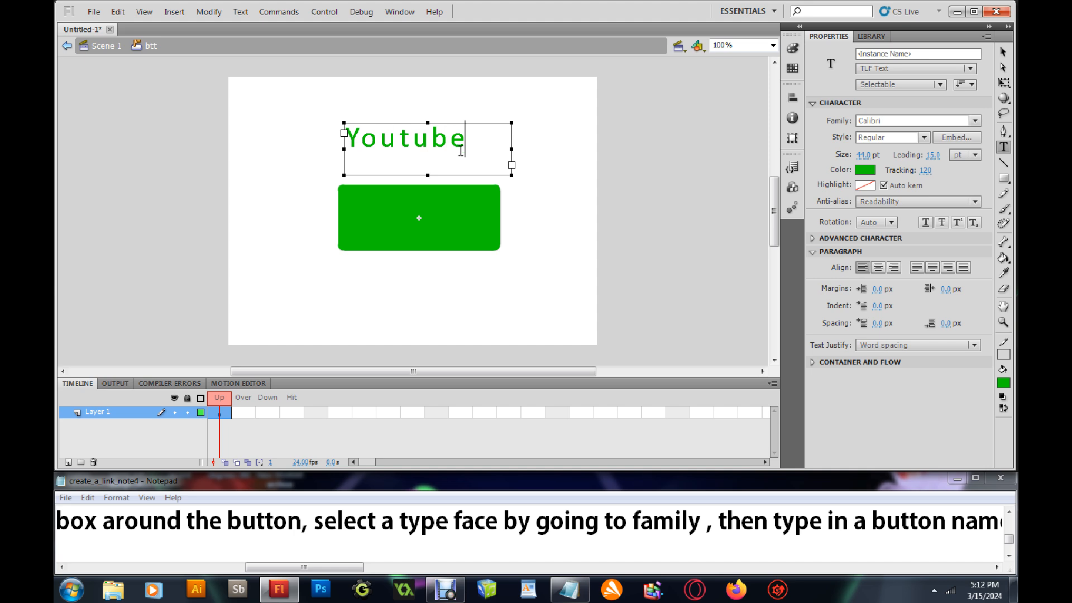
- Recolour the whole word "Youtube" in the text box to white
drag(460, 151, 316, 135)
click(865, 171)
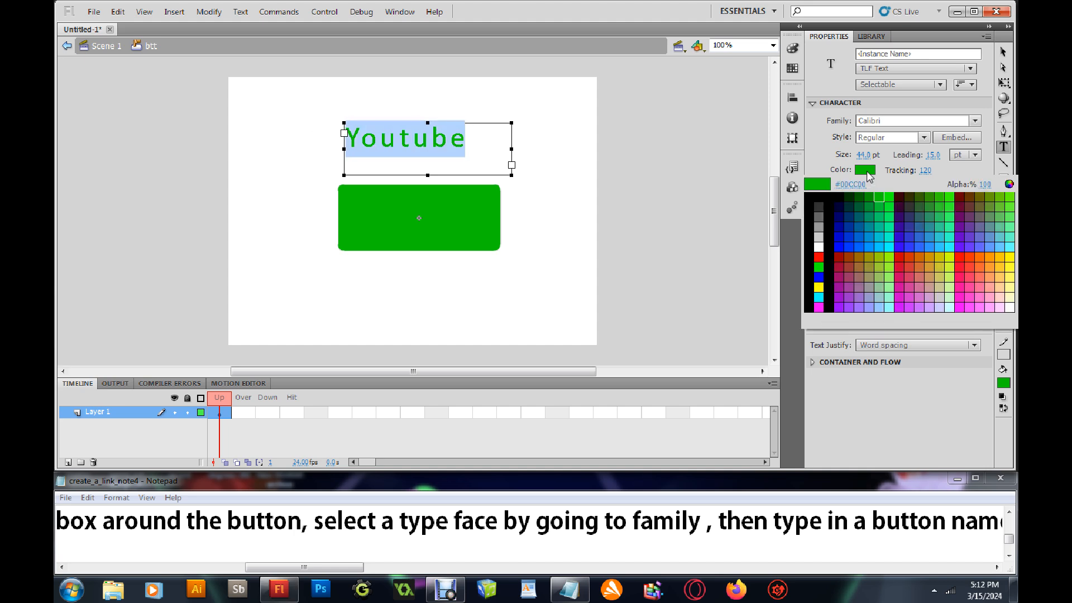
click(822, 245)
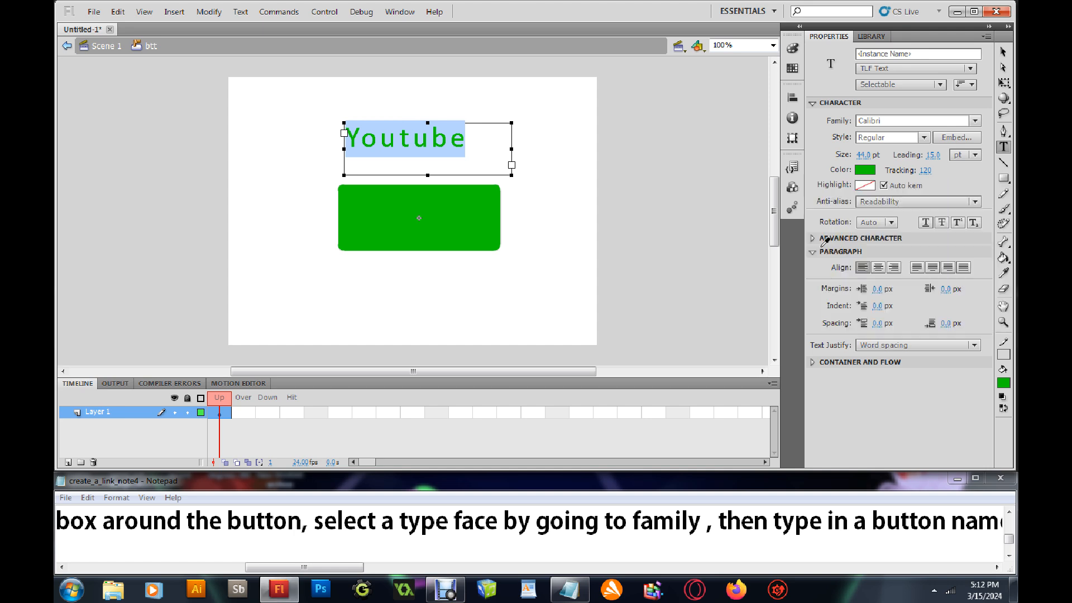
- In note 7 in Notepad, insert "and color" after "select a type face by going to family"
drag(343, 570, 373, 569)
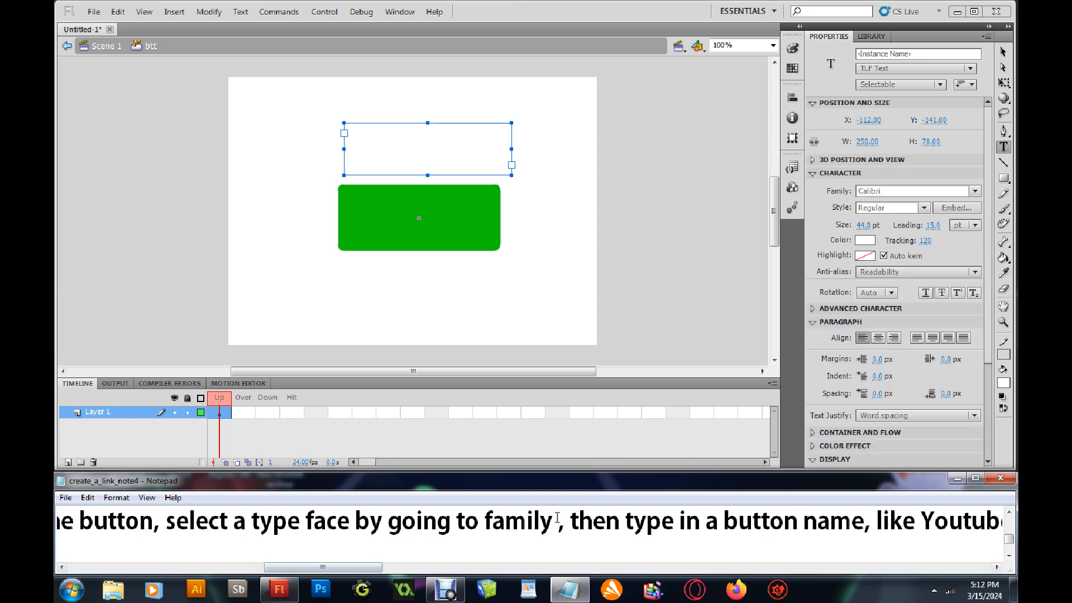
text(ab)
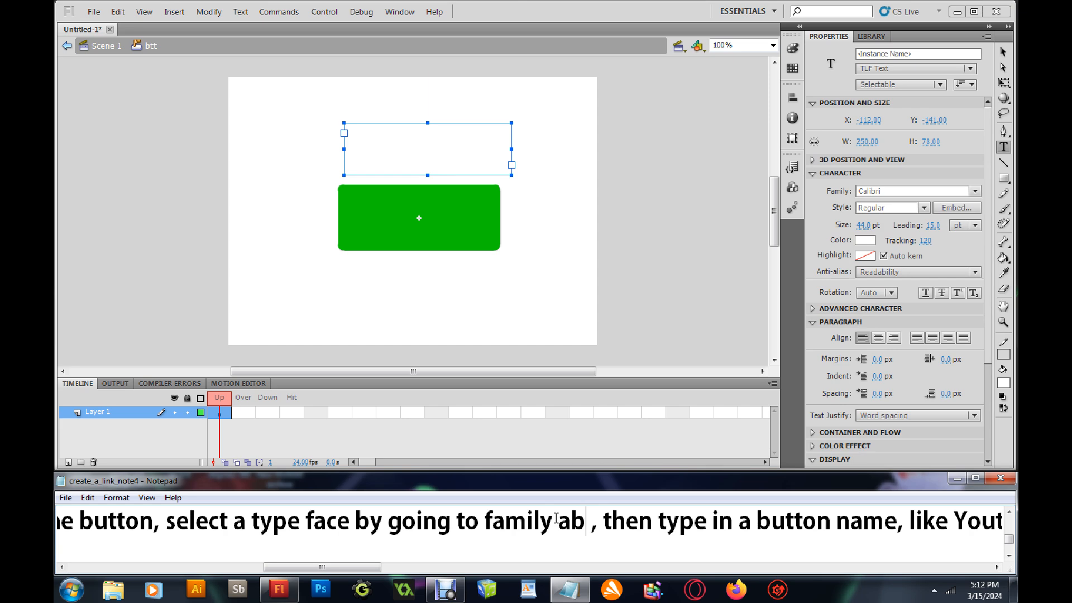
key(BackSpace)
text(nd color)
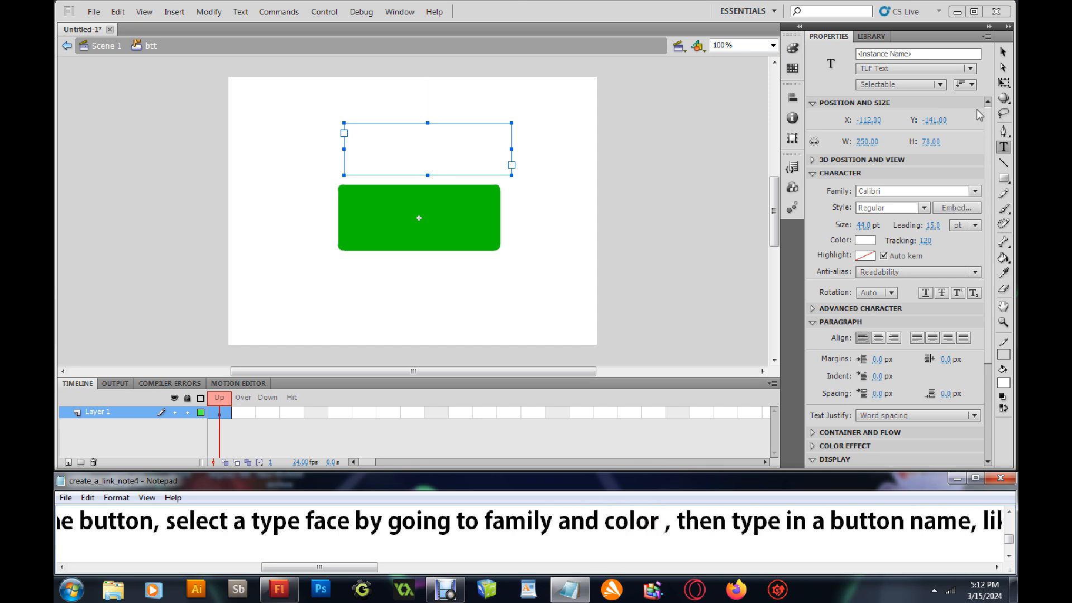
- Move the "Youtube" text onto the green rectangle and shrink its text box to about 189 by 50 px
click(1003, 51)
drag(459, 161, 464, 229)
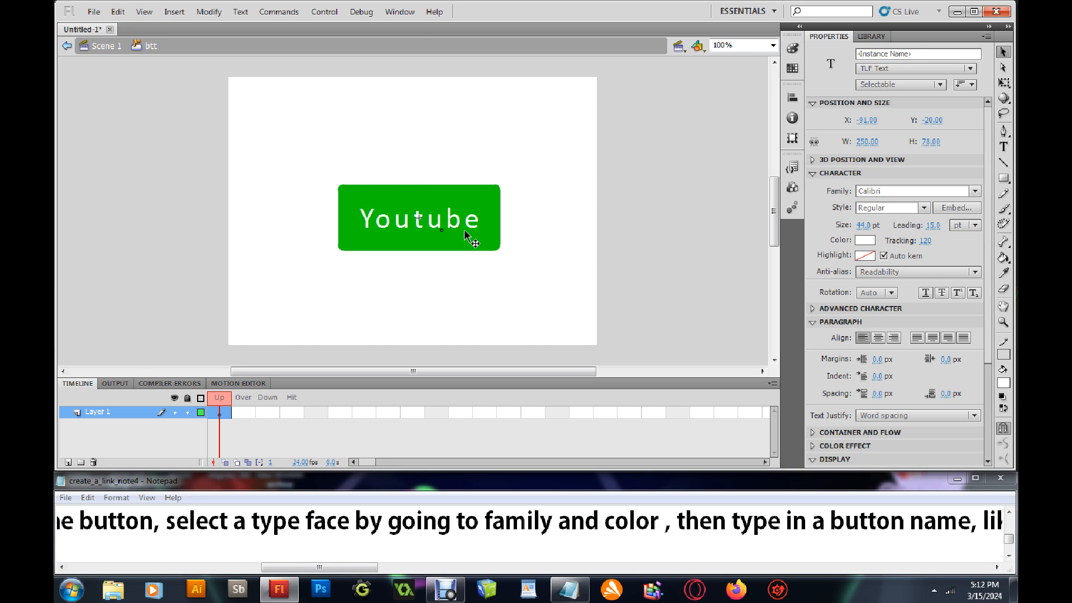
drag(525, 257, 452, 219)
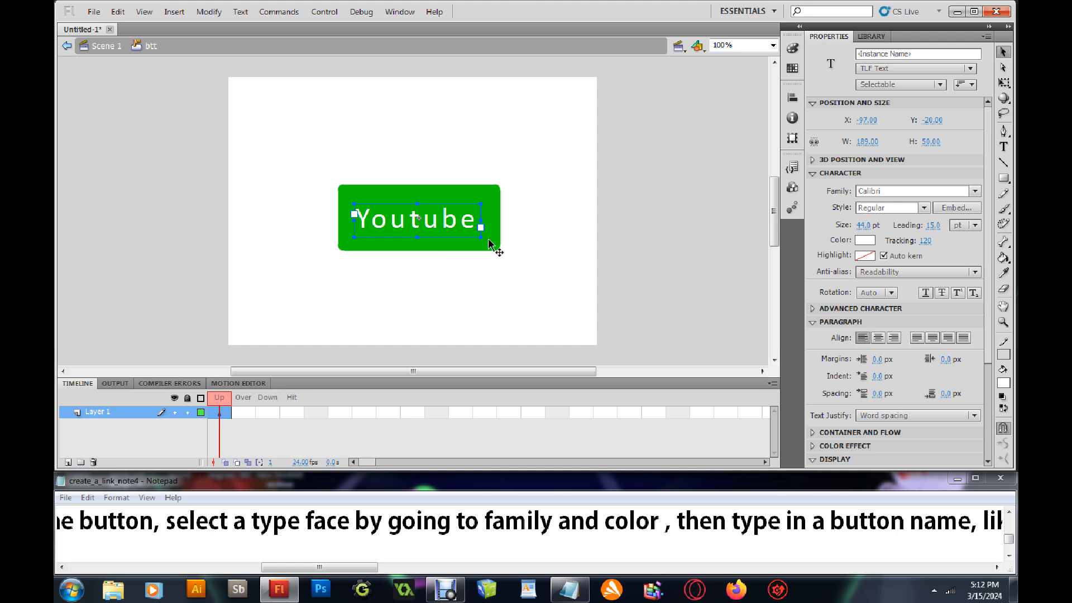
- Nudge the "Youtube" text box to X -95, Y -23 to centre the text on the green rectangle
key(Right)
key(Right)
key(Right)
key(Up)
key(Up)
key(Up)
key(Left)
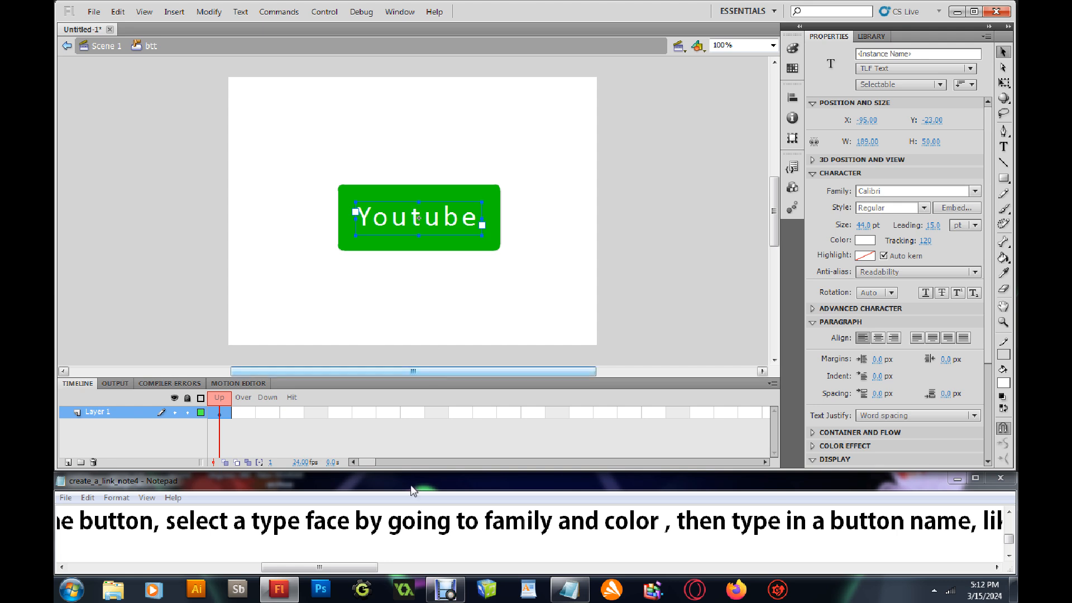
- Following note 7, insert a keyframe in the Over frame of the button's Layer 1
drag(356, 568, 410, 571)
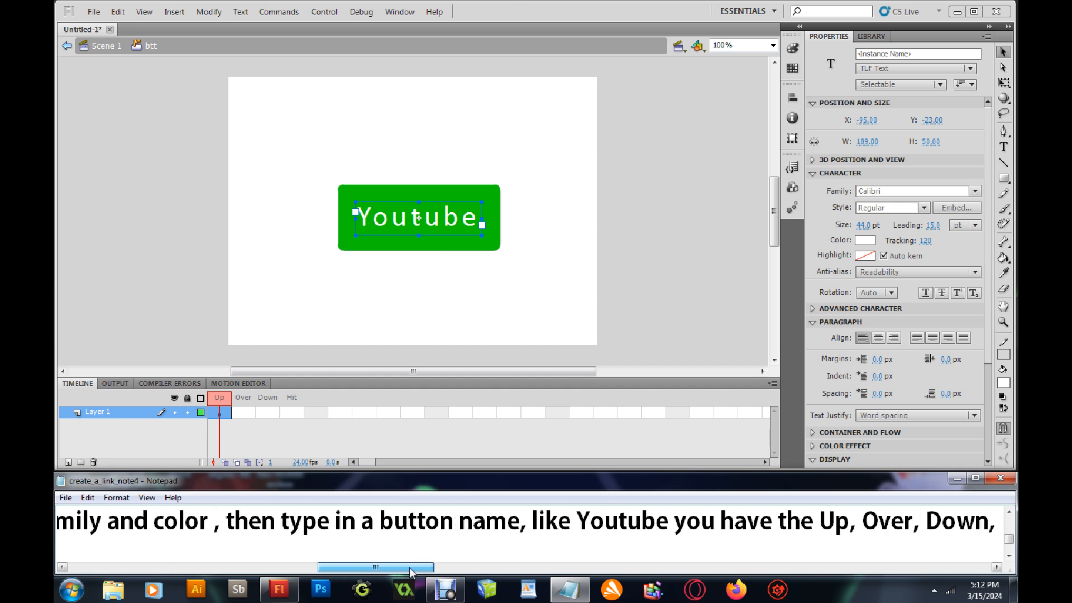
drag(410, 571, 606, 569)
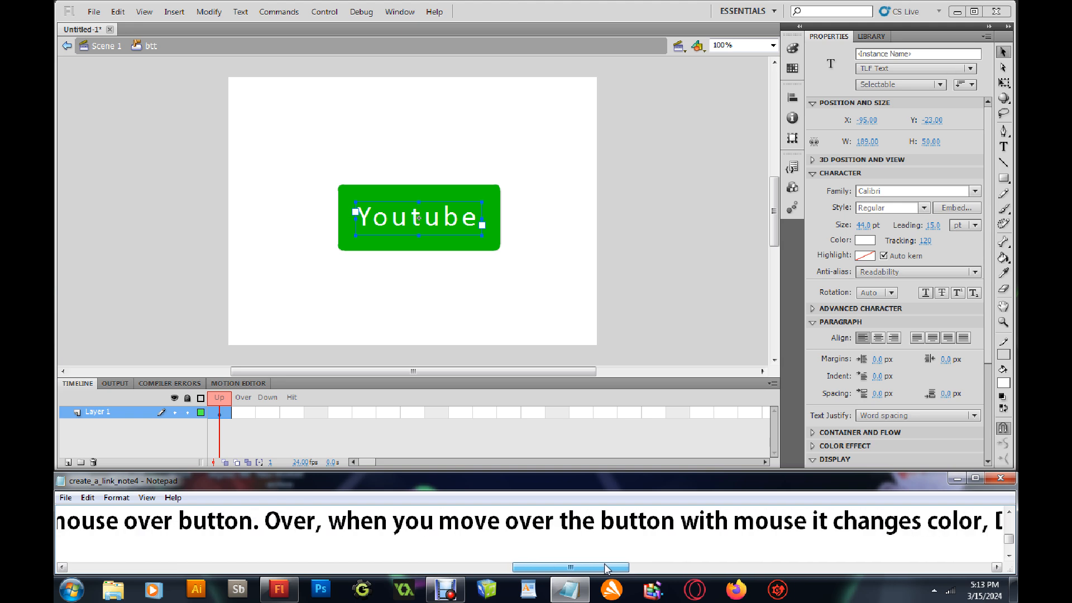
drag(607, 568, 647, 567)
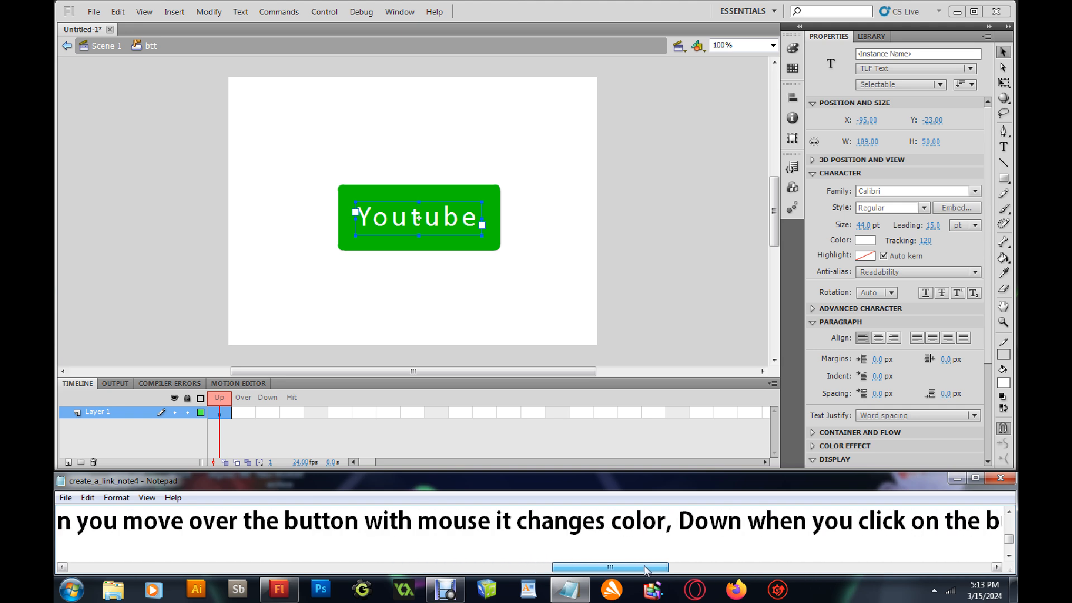
click(246, 414)
drag(595, 569, 774, 585)
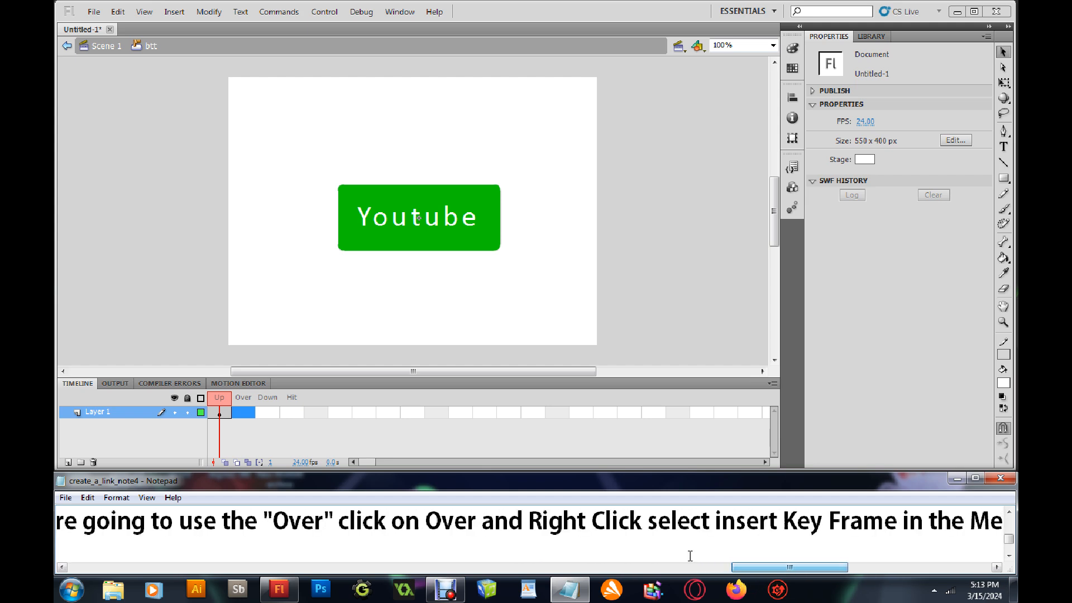
right_click(244, 415)
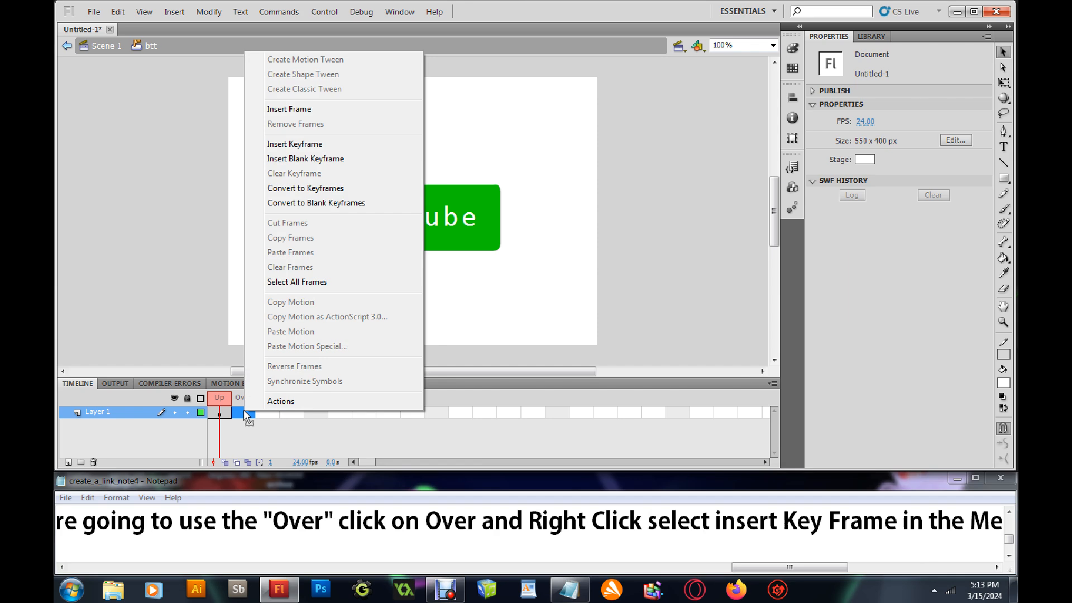
click(295, 144)
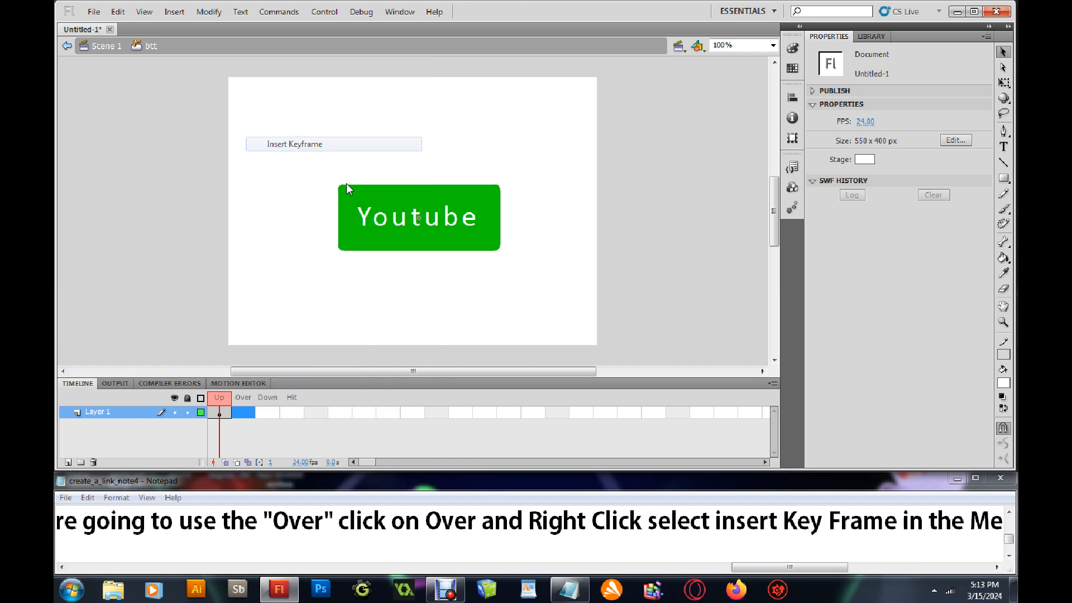
- In note 7 in Notepad, remove the space in "Key Frame" so that it reads "KeyFrame"
drag(773, 567, 792, 567)
key(BackSpace)
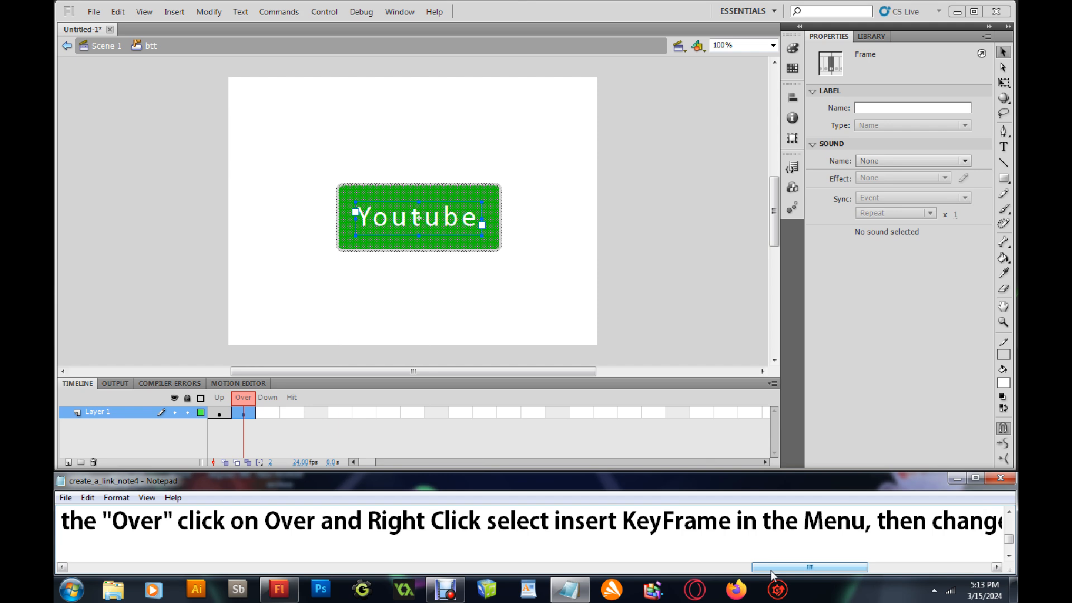
- Change the fill of the rectangle behind the "Youtube" text to blue in the Over frame and deselect it
drag(769, 569, 903, 582)
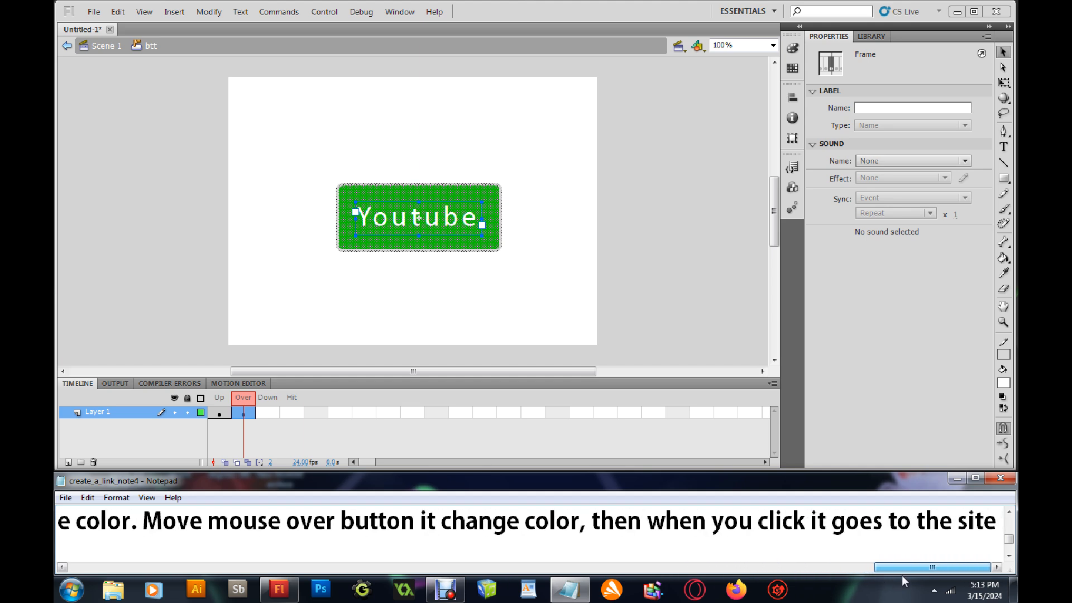
click(490, 242)
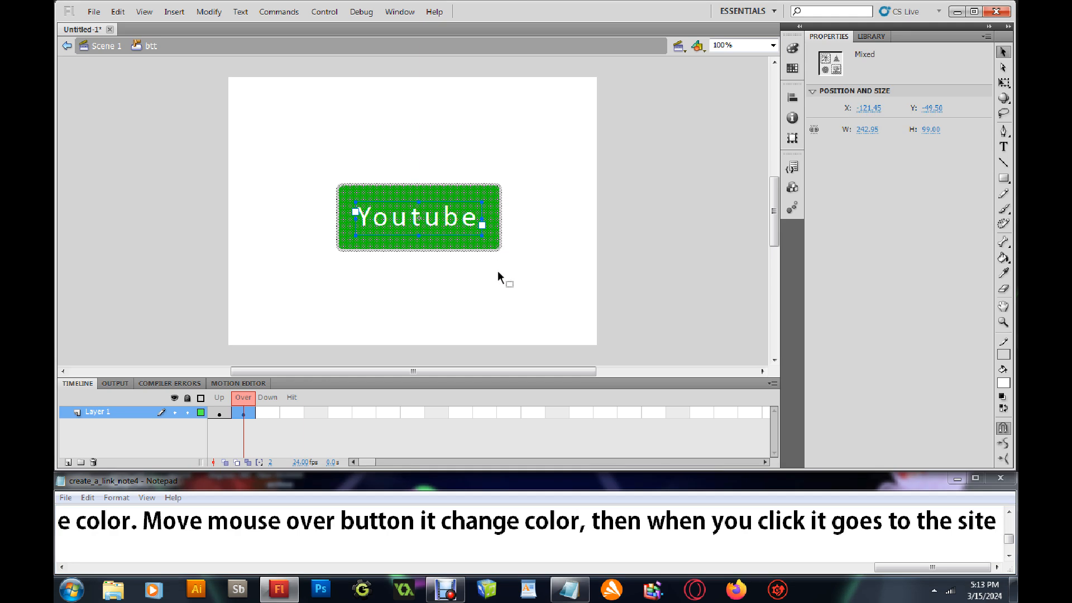
click(538, 276)
click(470, 239)
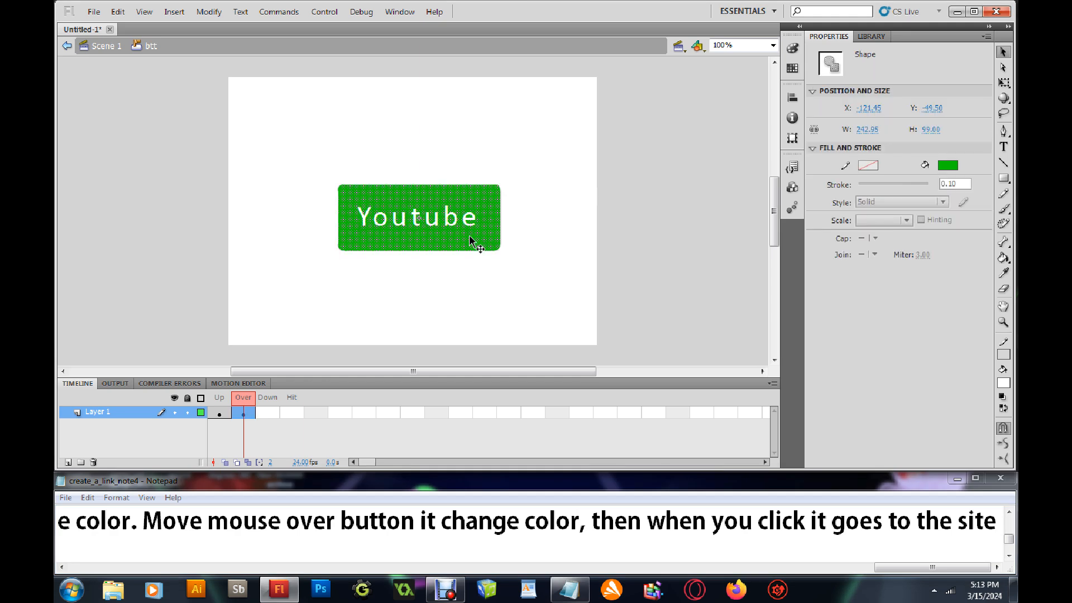
click(950, 168)
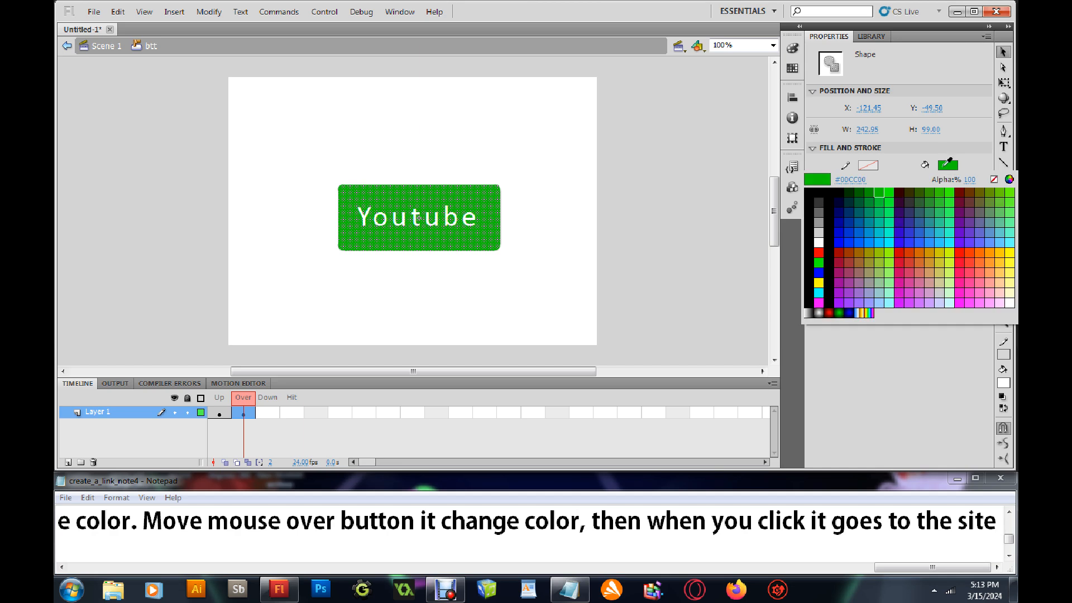
click(860, 239)
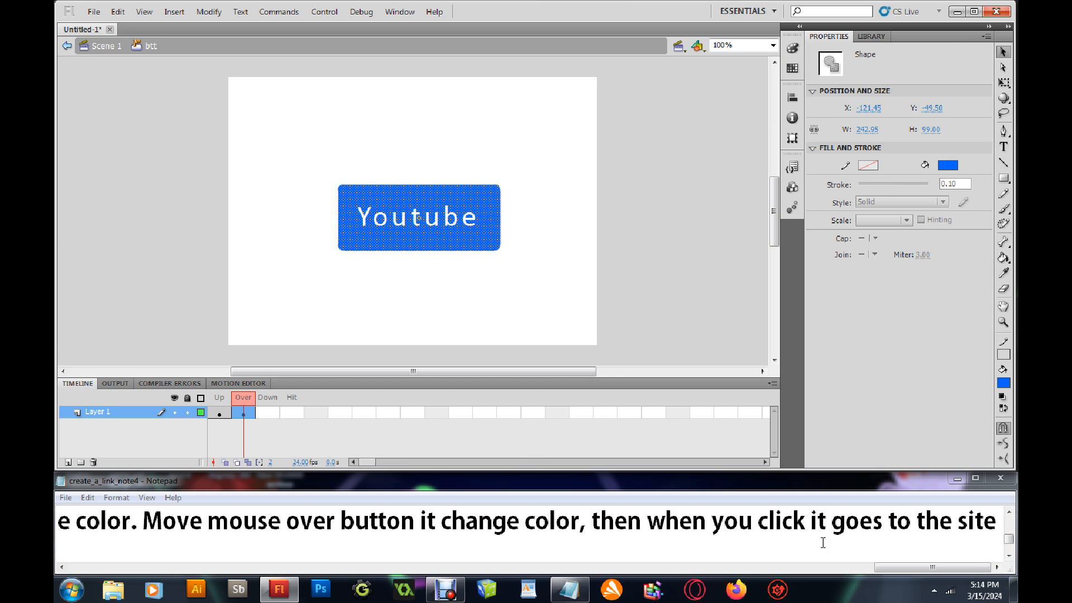
click(943, 573)
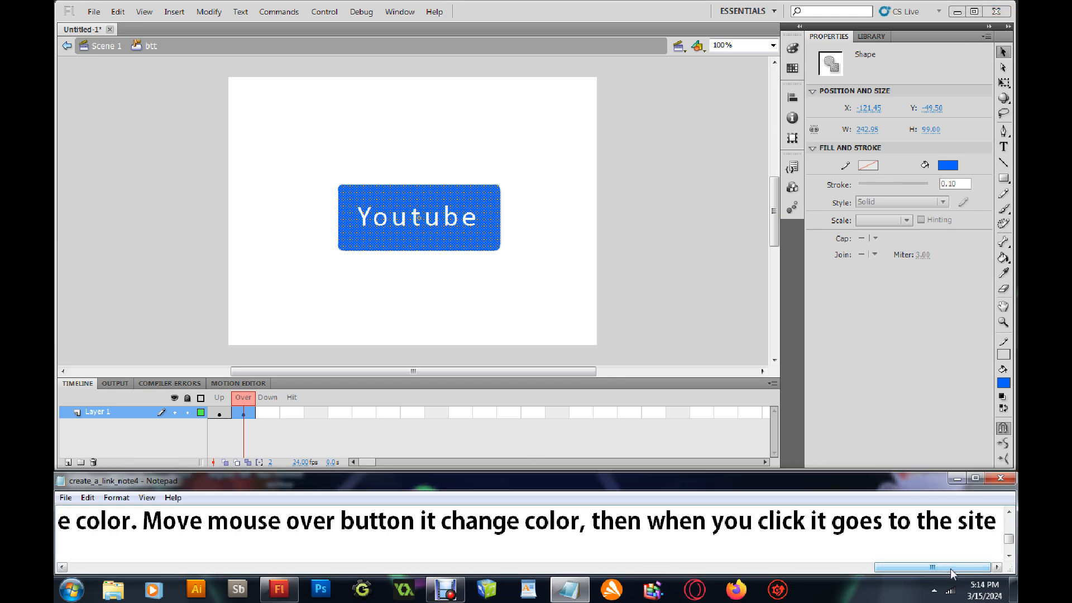
click(244, 403)
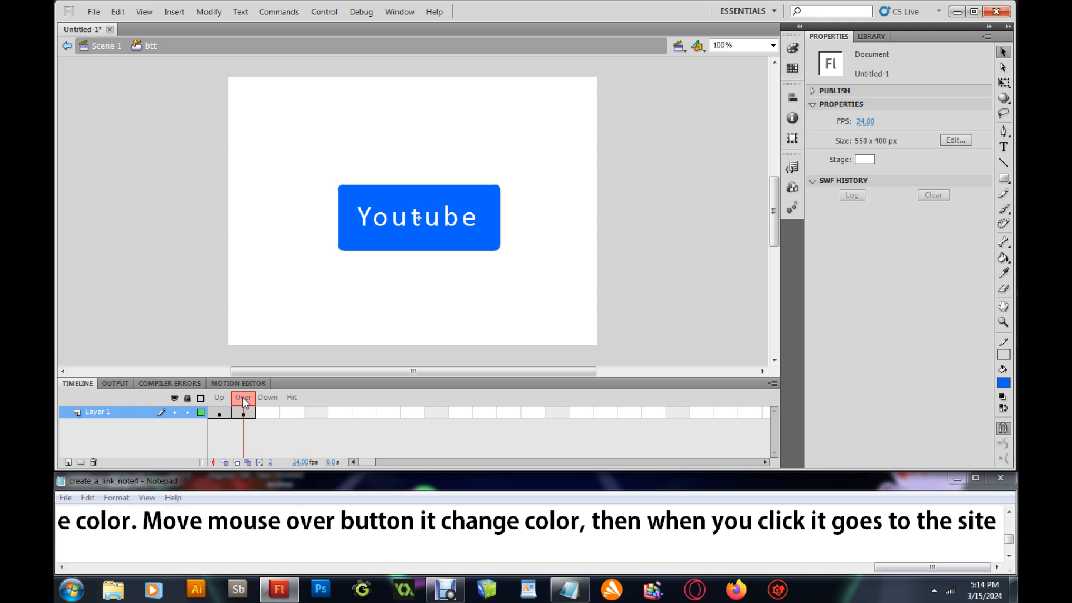
- Go to note 8 in the Notepad notes and leave the button symbol to return to Scene 1
click(928, 569)
drag(929, 575, 92, 575)
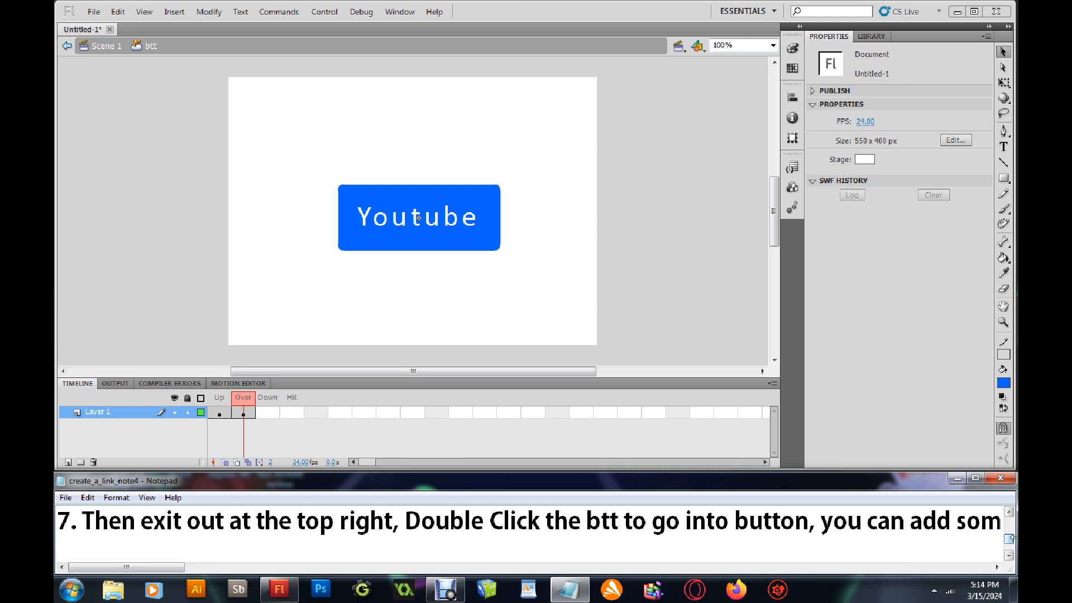
click(1009, 555)
click(1009, 555)
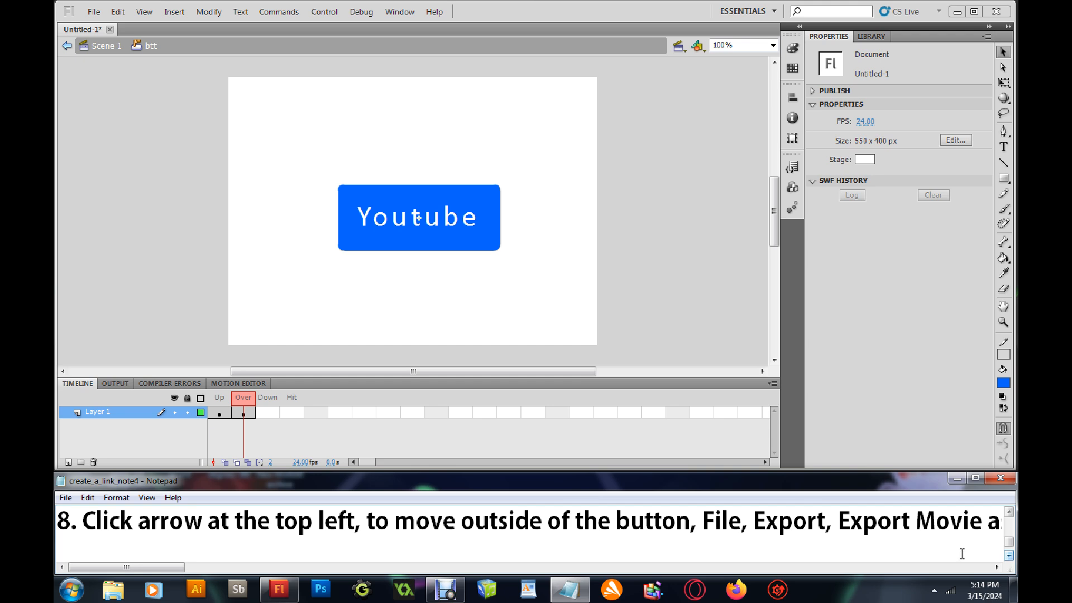
click(66, 47)
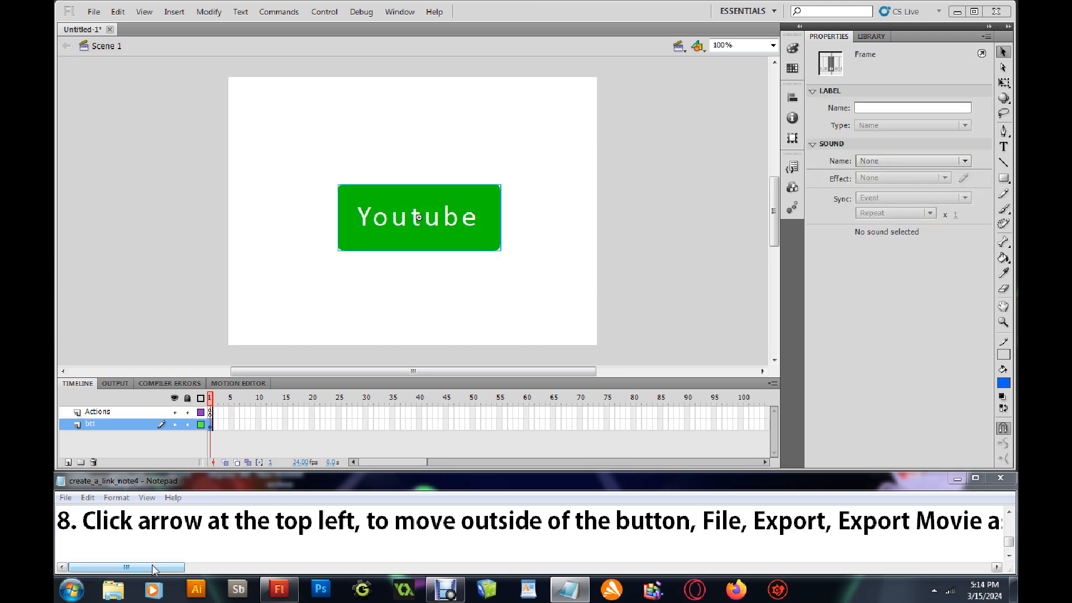
drag(154, 569, 196, 571)
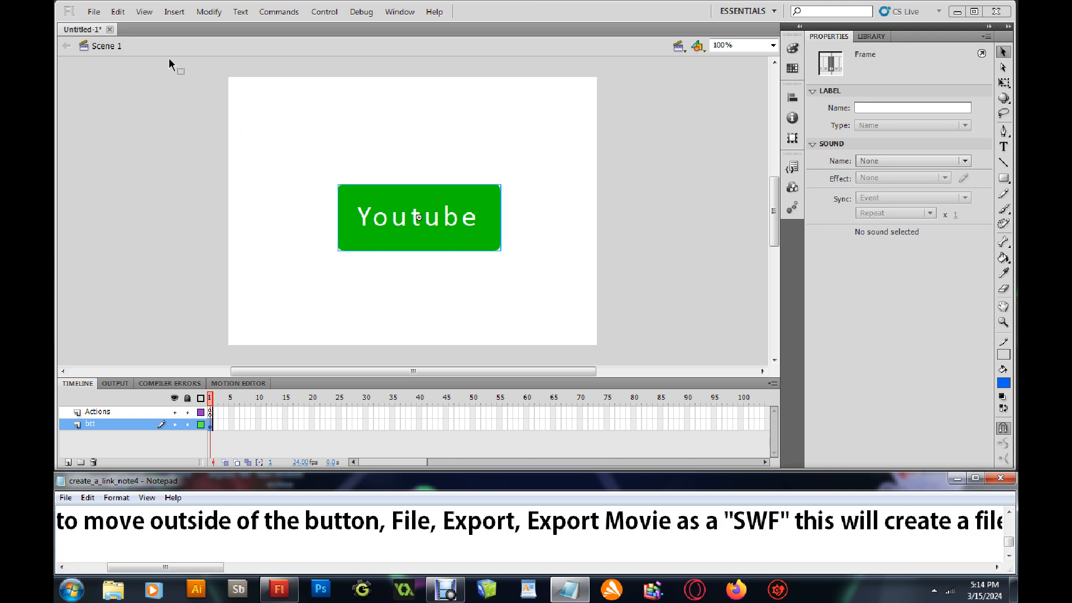
click(93, 13)
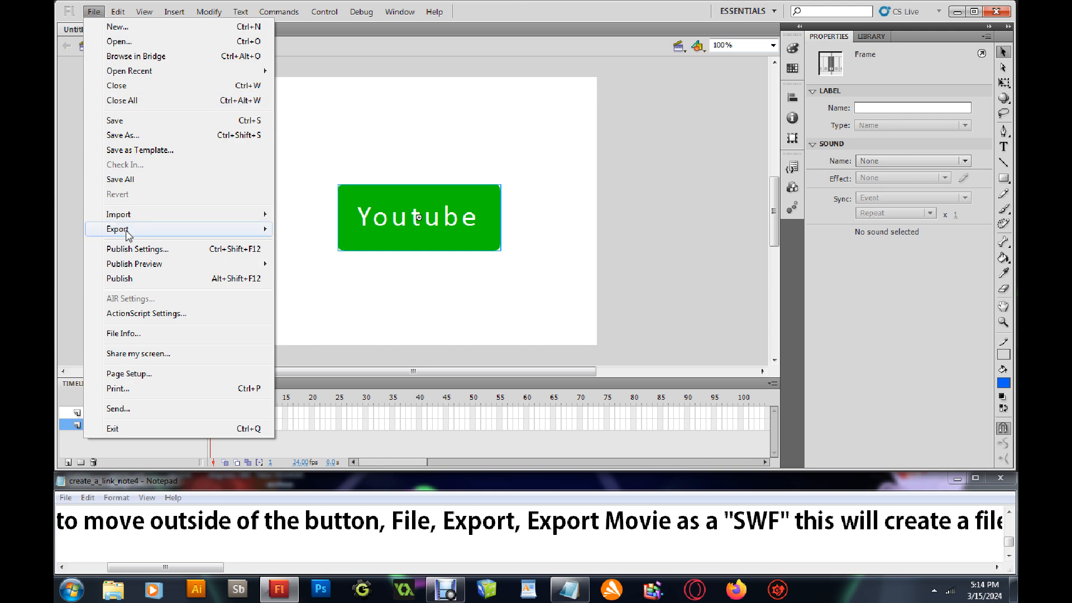
mouse_move(128, 233)
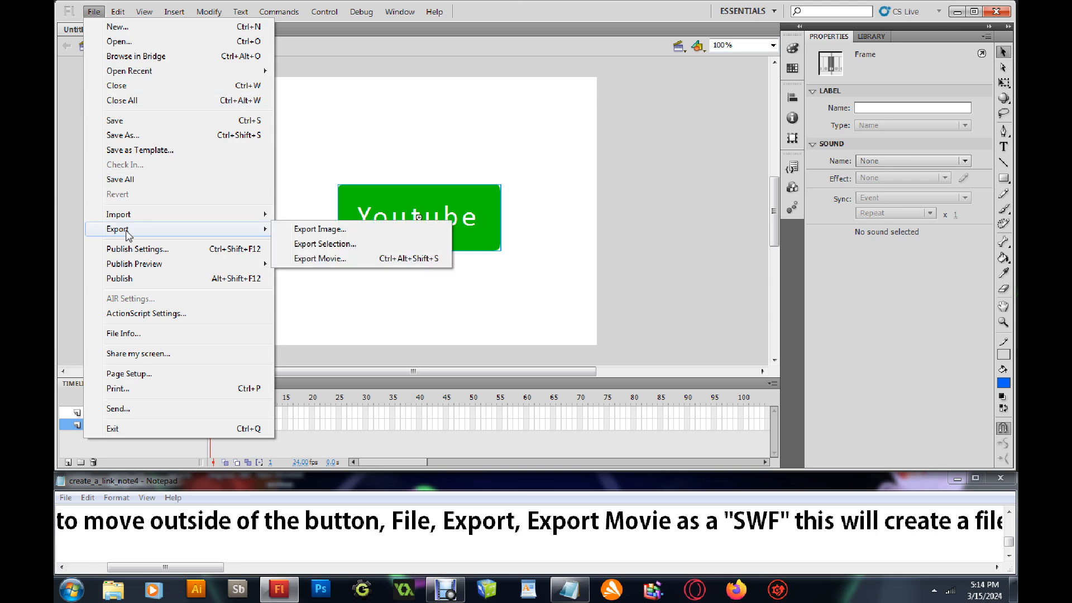
click(320, 259)
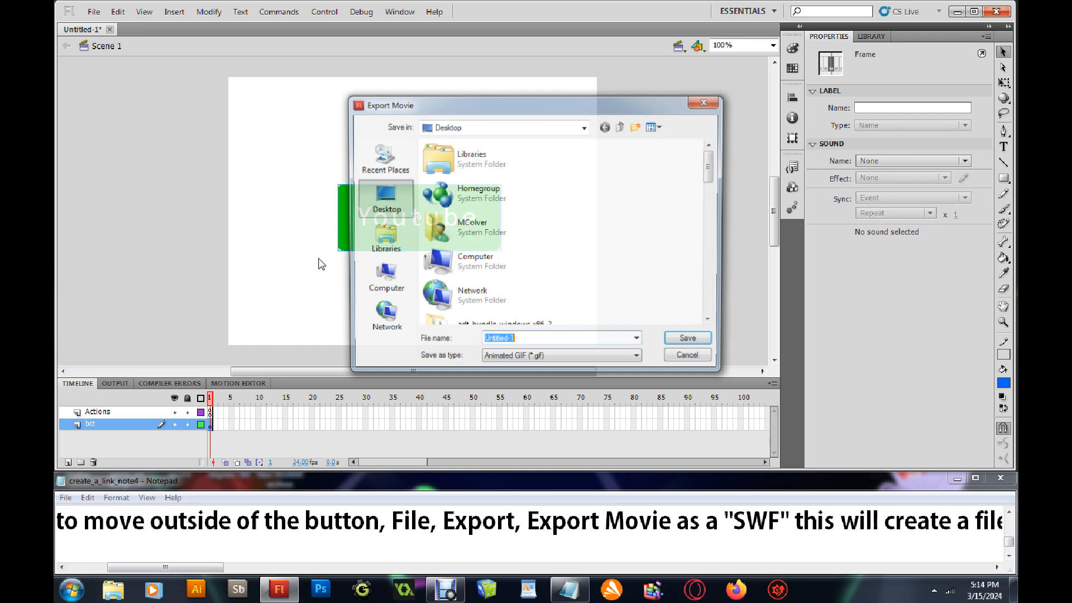
click(637, 360)
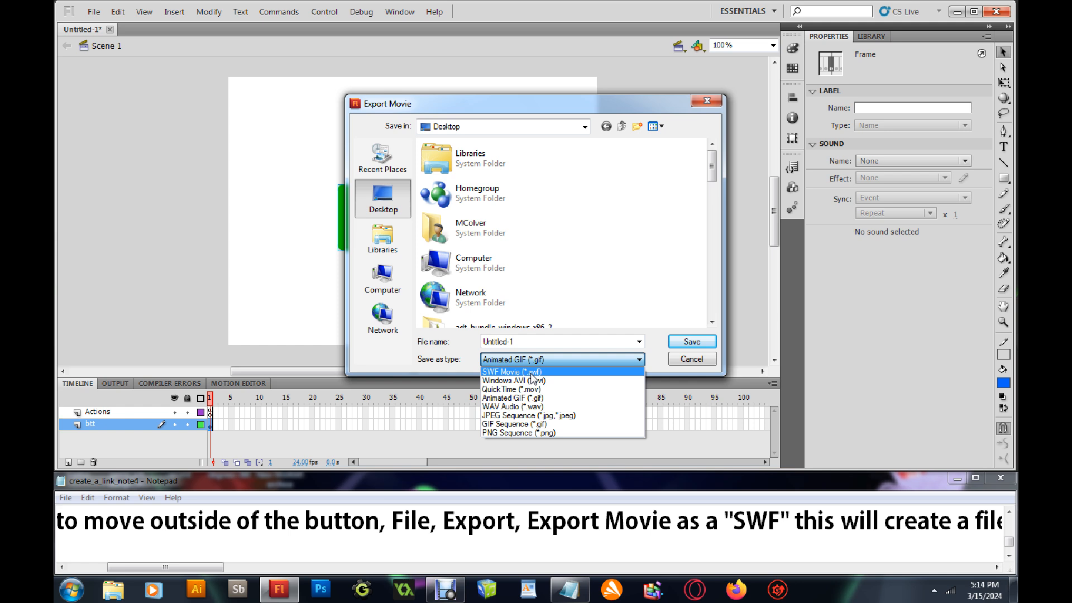
click(698, 361)
click(676, 360)
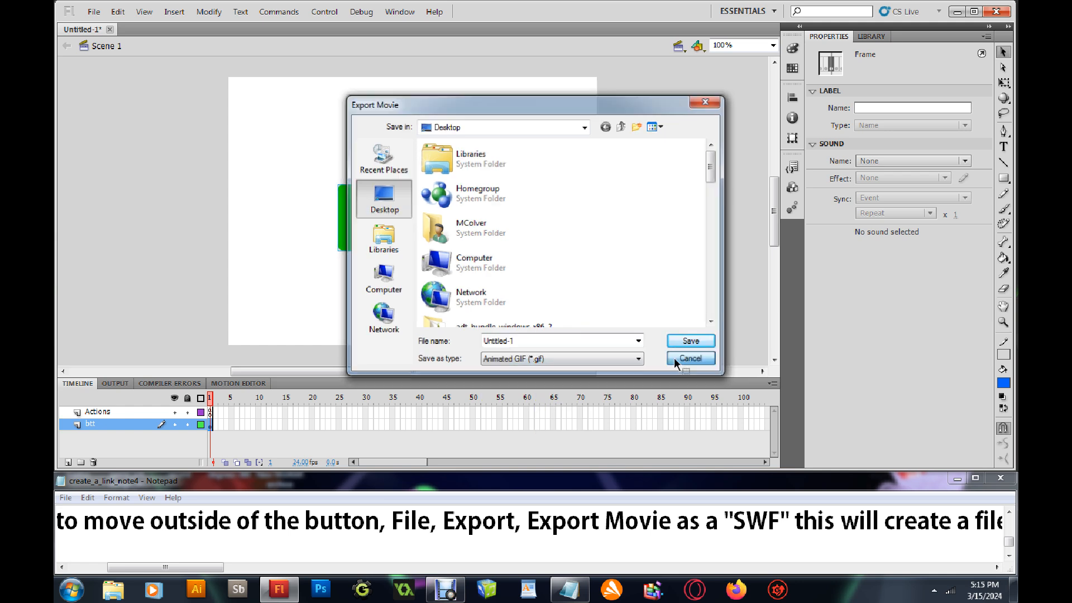
- Save the document on the Desktop as a Flash CS5 document named "weblinkgo"
drag(205, 569, 216, 568)
click(94, 12)
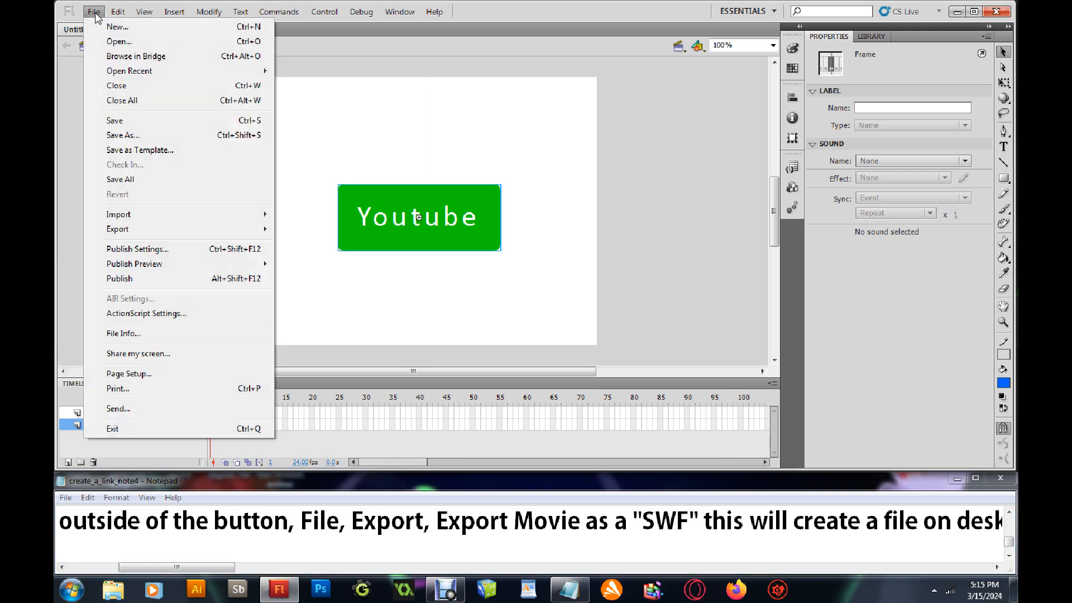
click(144, 135)
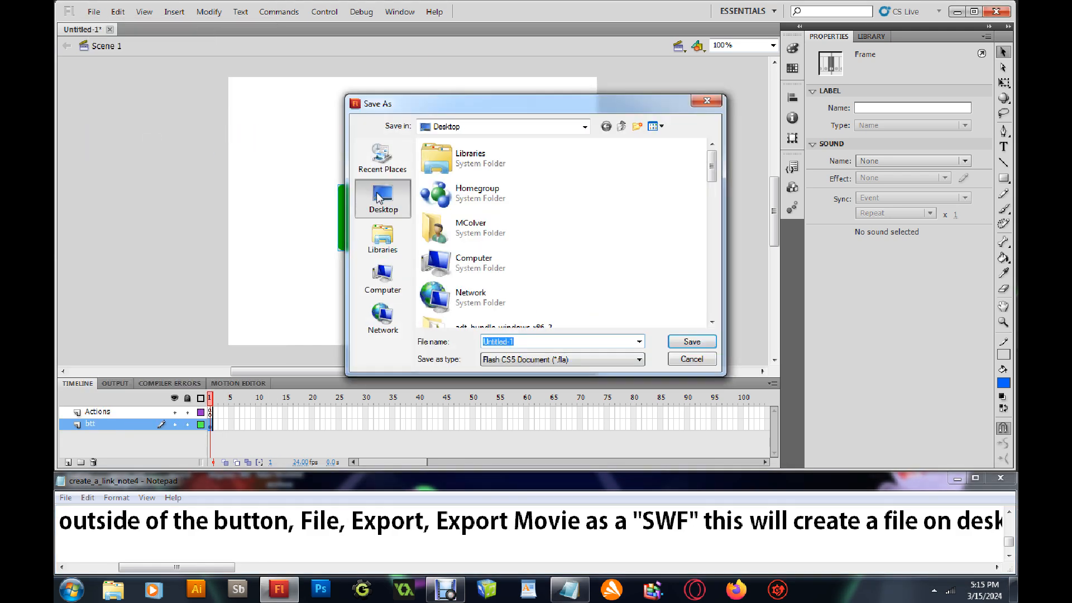
text(weblin)
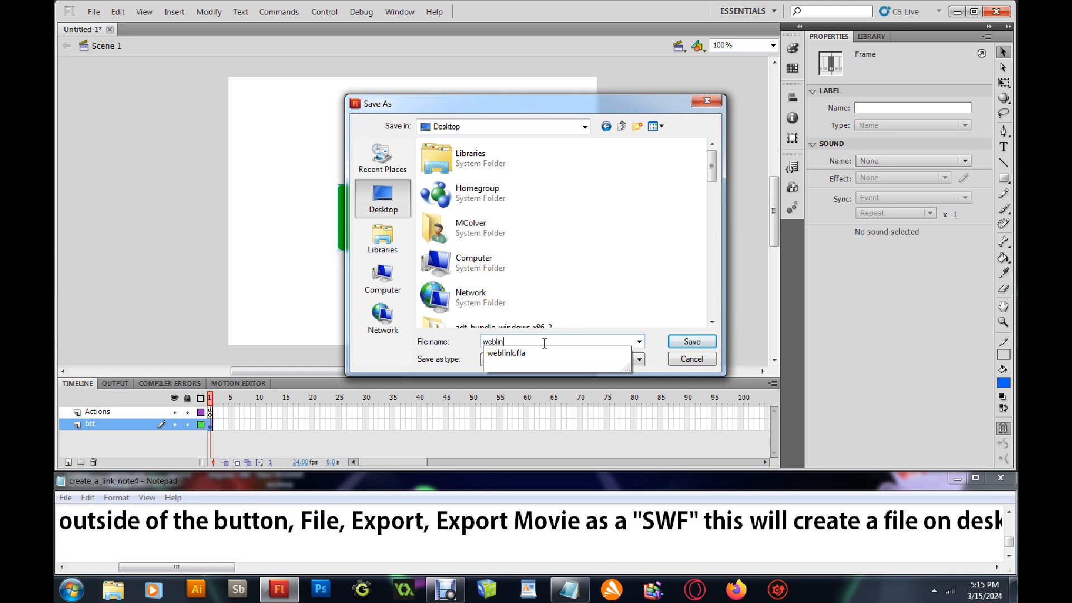
text(kgo)
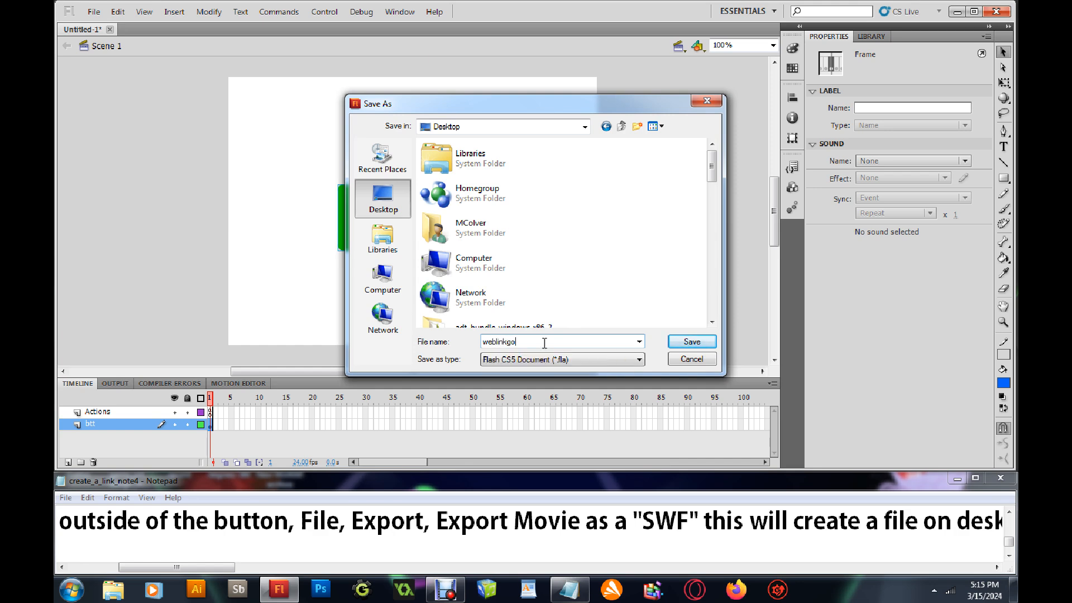
click(699, 346)
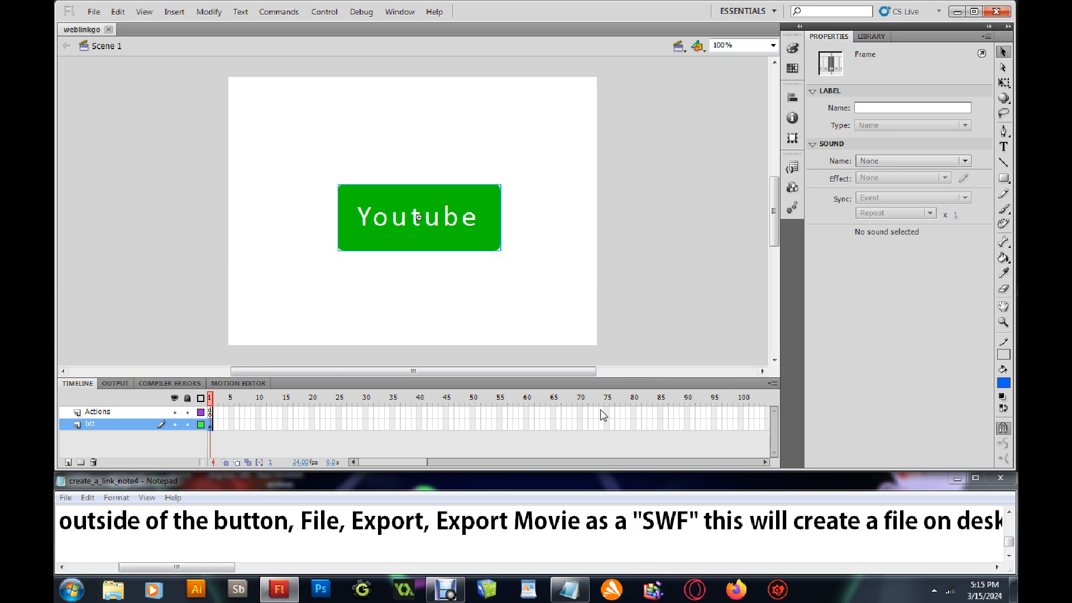
- Read the rest of note 8 and test the movie within Flash to preview the Youtube button
drag(221, 568, 366, 577)
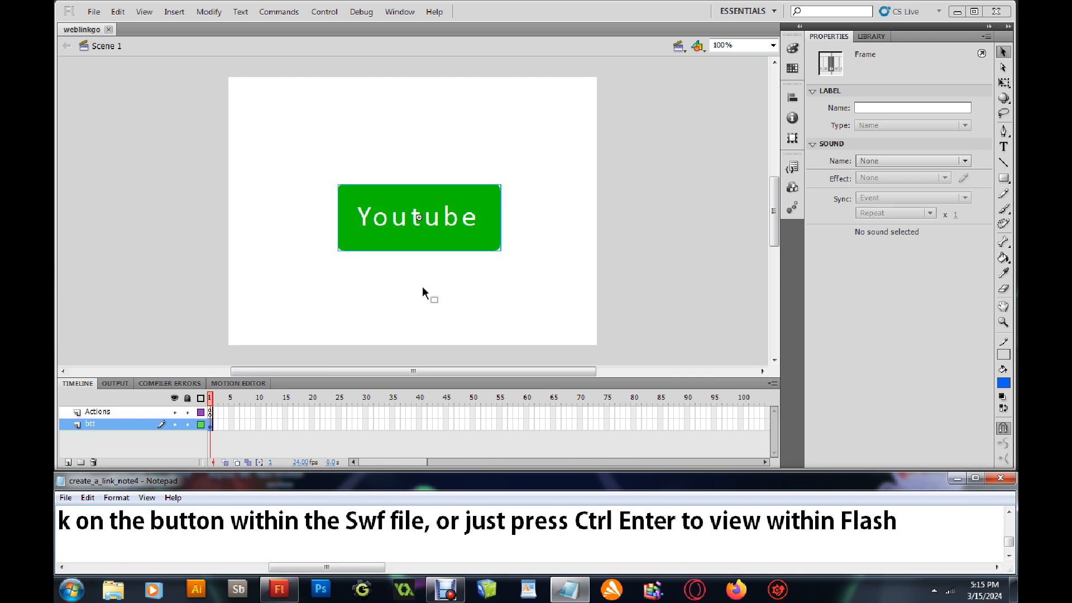
key(ctrl+Return)
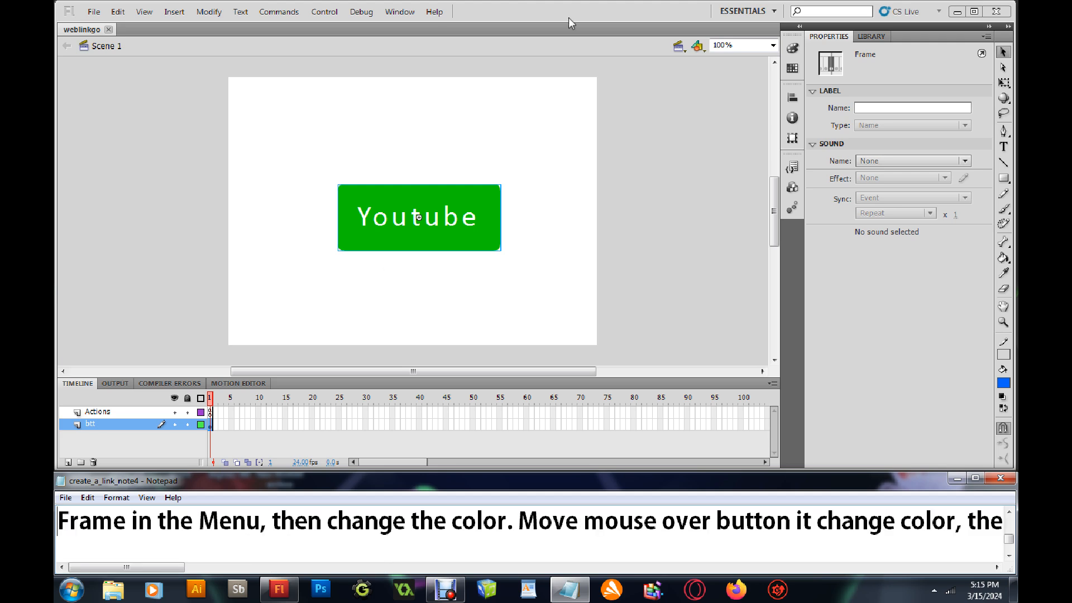
click(544, 9)
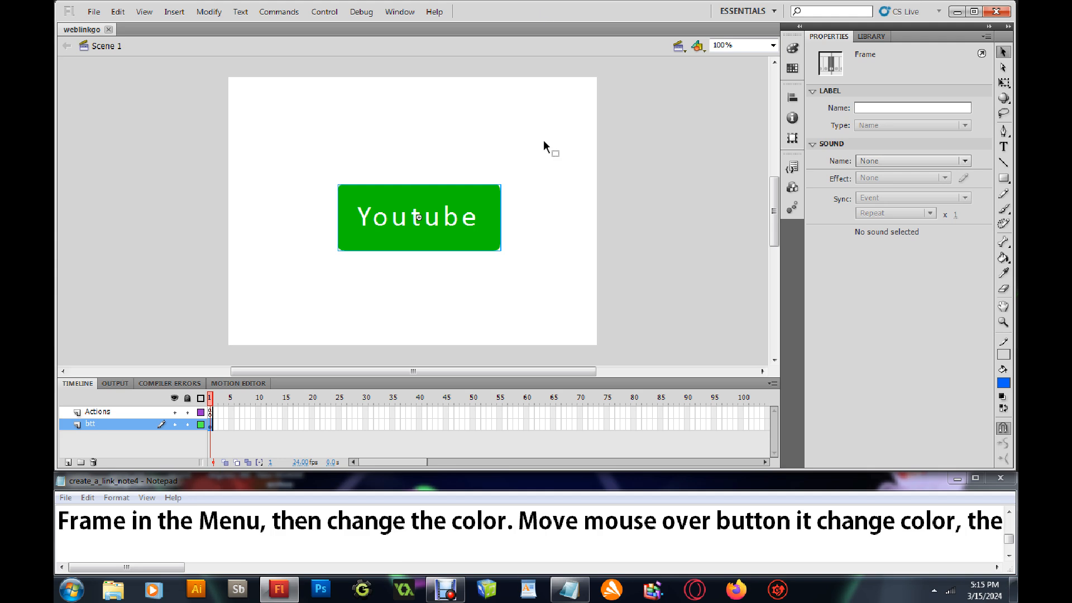
key(ctrl+Return)
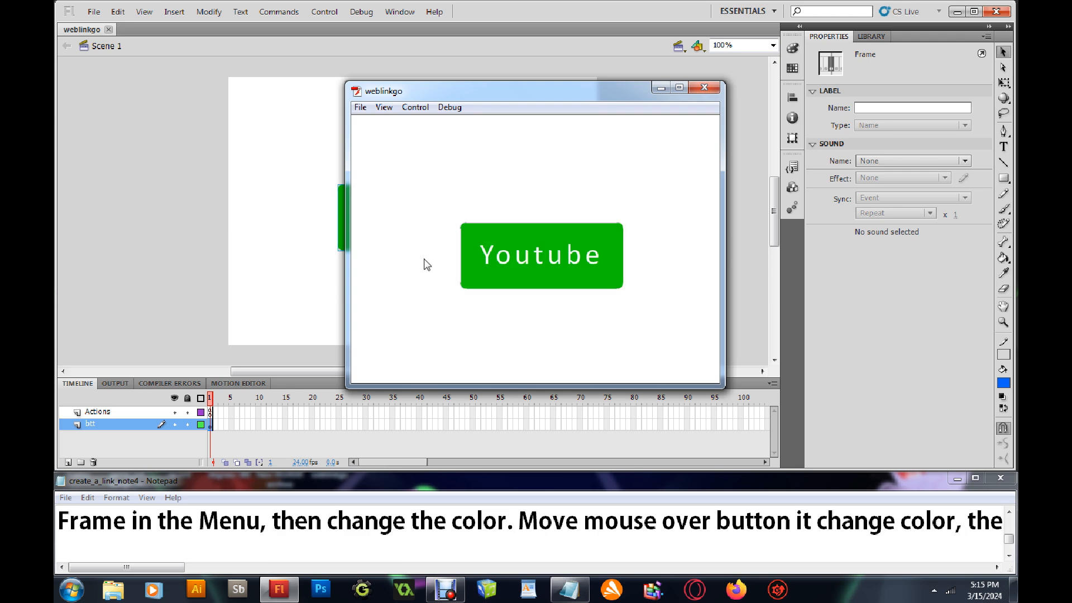
- Test the Youtube button's link in the movie preview, check the address of the page it opens and close the browser window
click(526, 269)
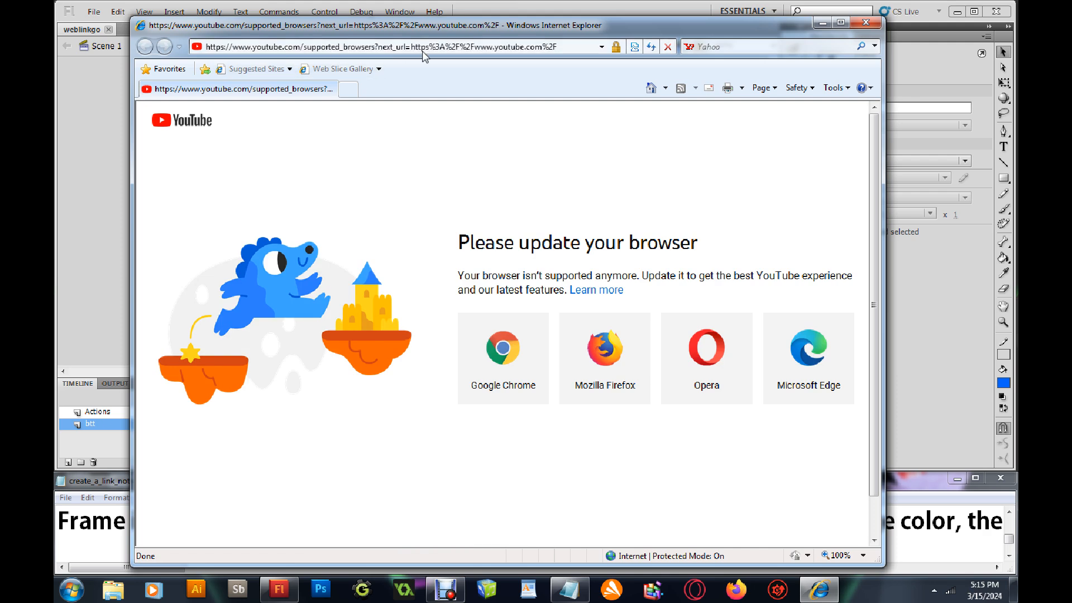
click(511, 48)
click(521, 48)
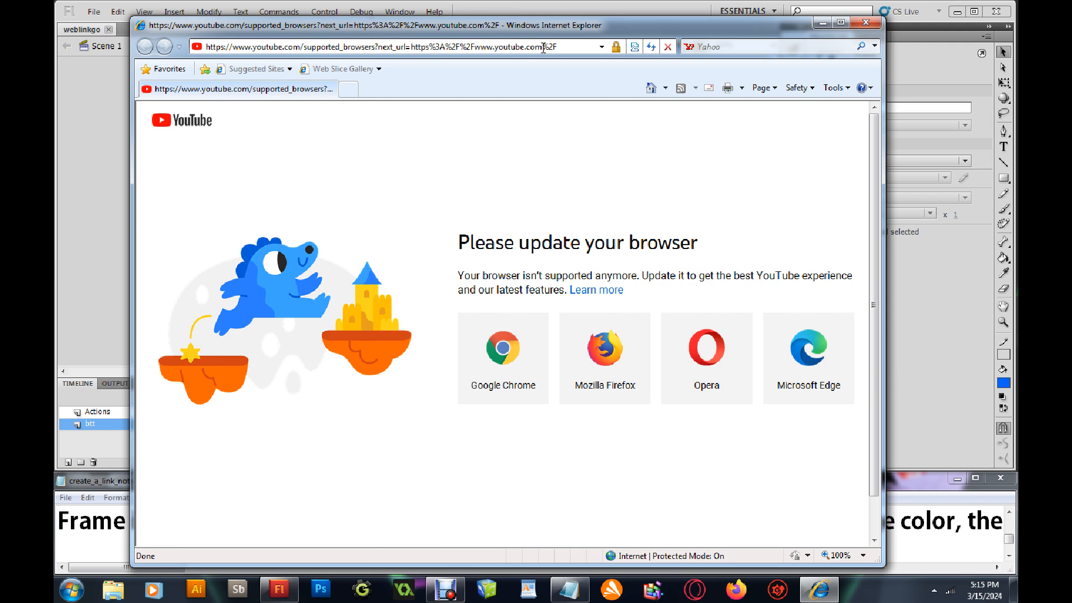
click(866, 22)
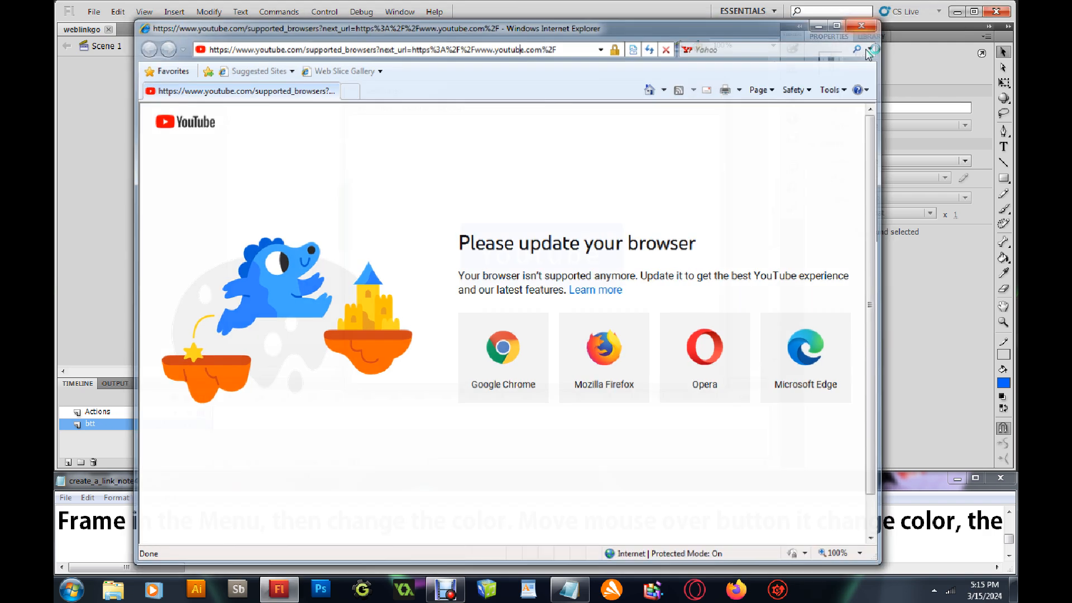
- Add ", it does go to youtube, just using a old bow" after "press Ctrl Enter to view within Flash" in the Notepad notes
drag(174, 568, 150, 569)
click(1009, 555)
click(1009, 555)
drag(165, 567, 423, 571)
click(455, 517)
text(, it d)
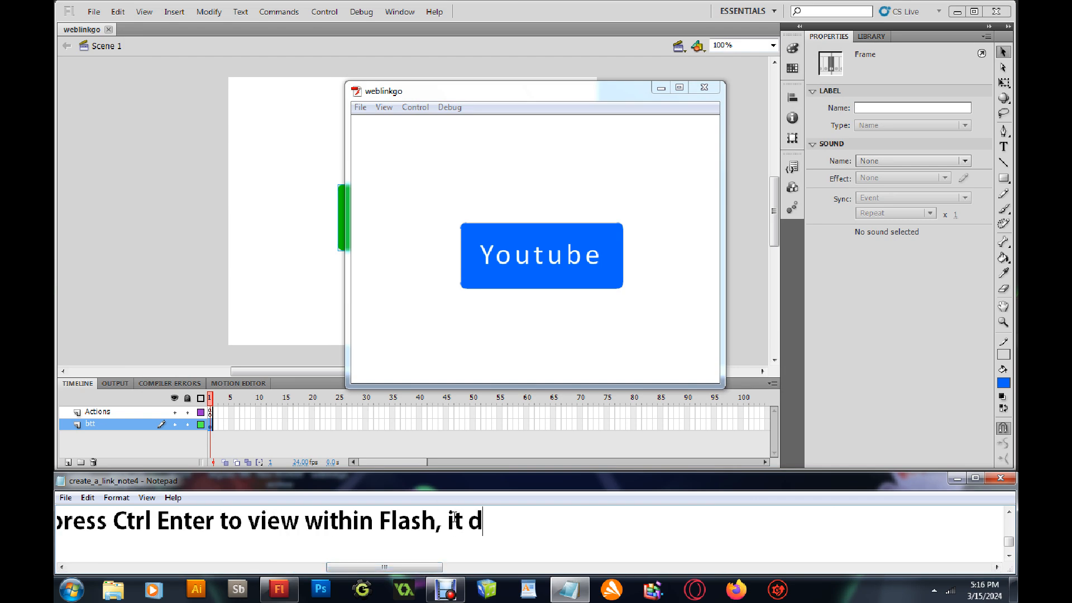
text(oes go to )
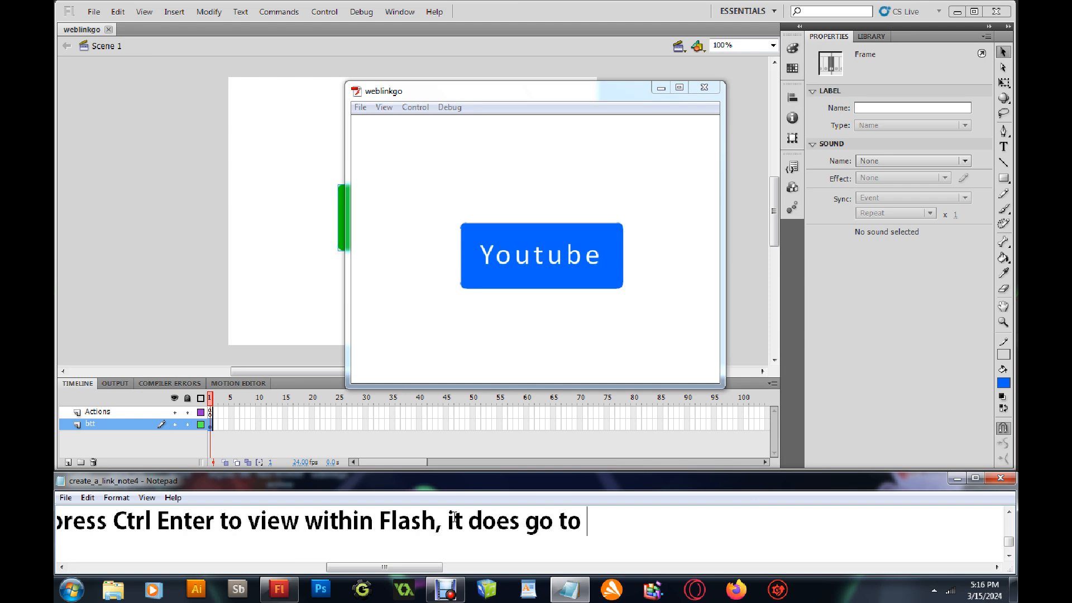
text(youtube, j)
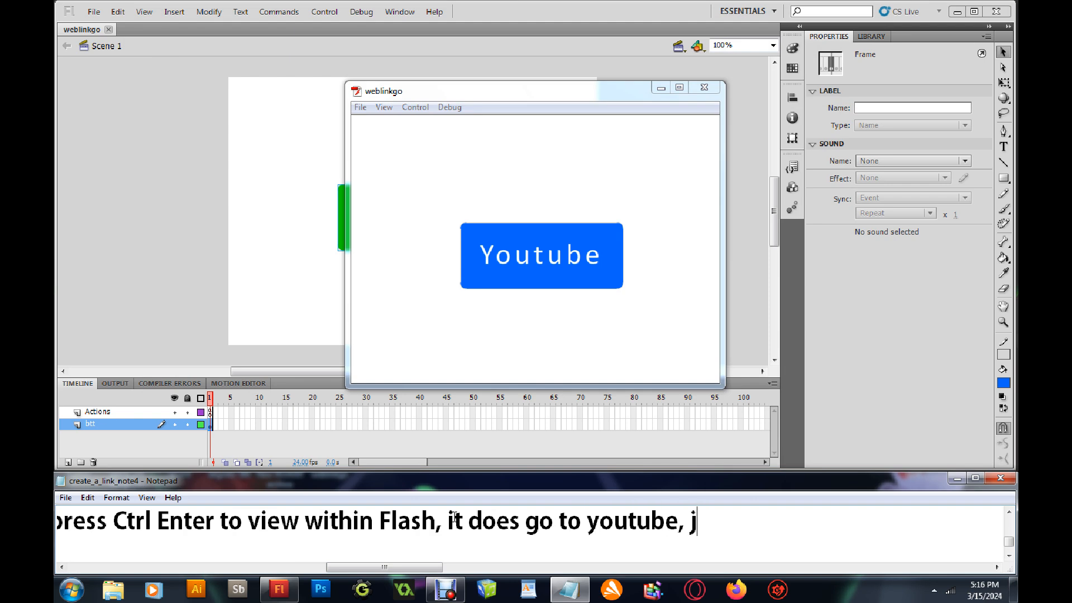
text(ust usin)
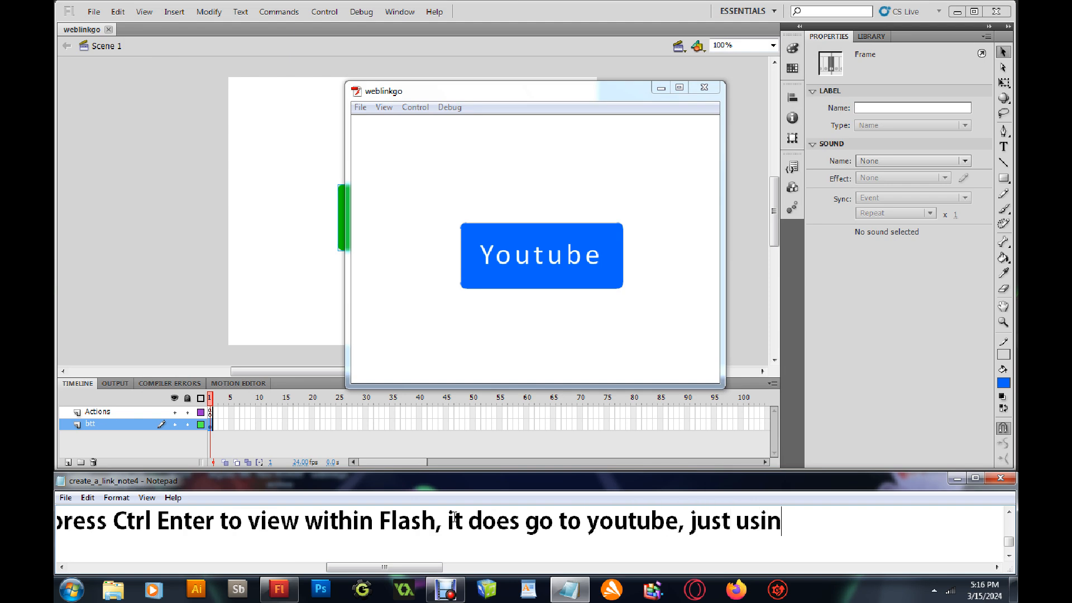
text(g a old b)
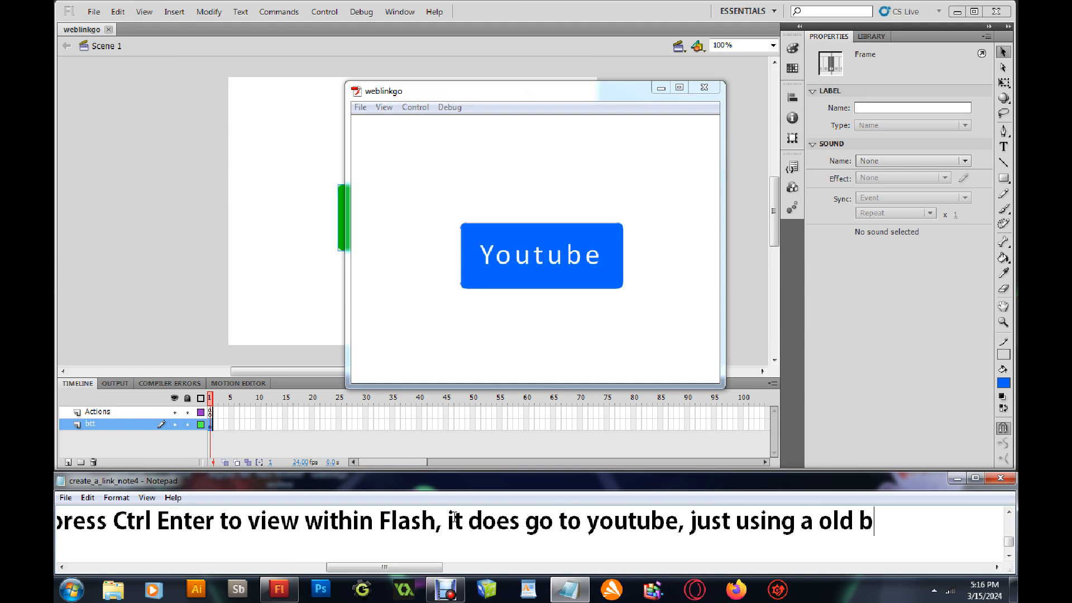
text(ow)
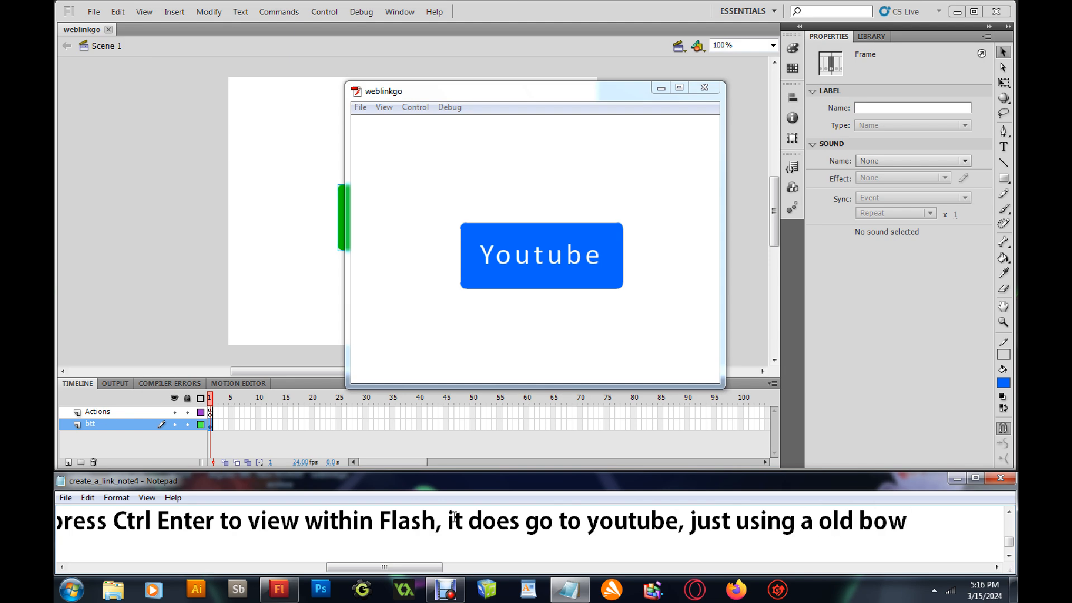